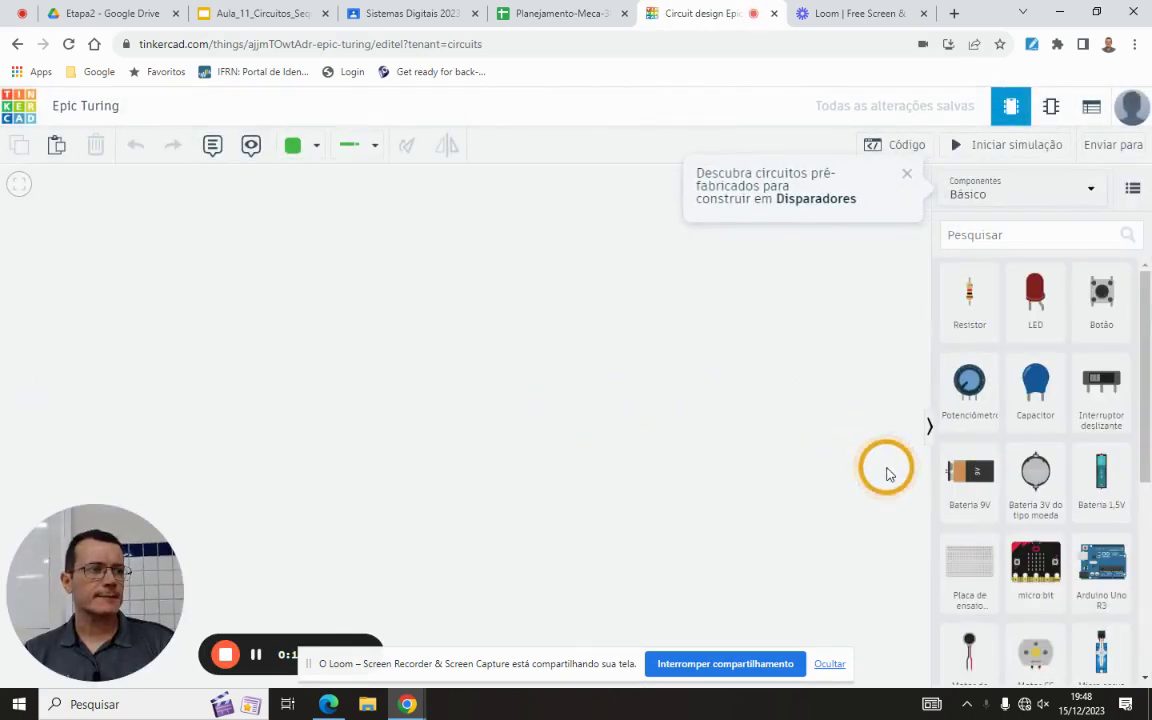
# Show all component categories in the library and place a large breadboard in the middle of the workspace
pyautogui.click(1016, 198)
pyautogui.click(1006, 228)
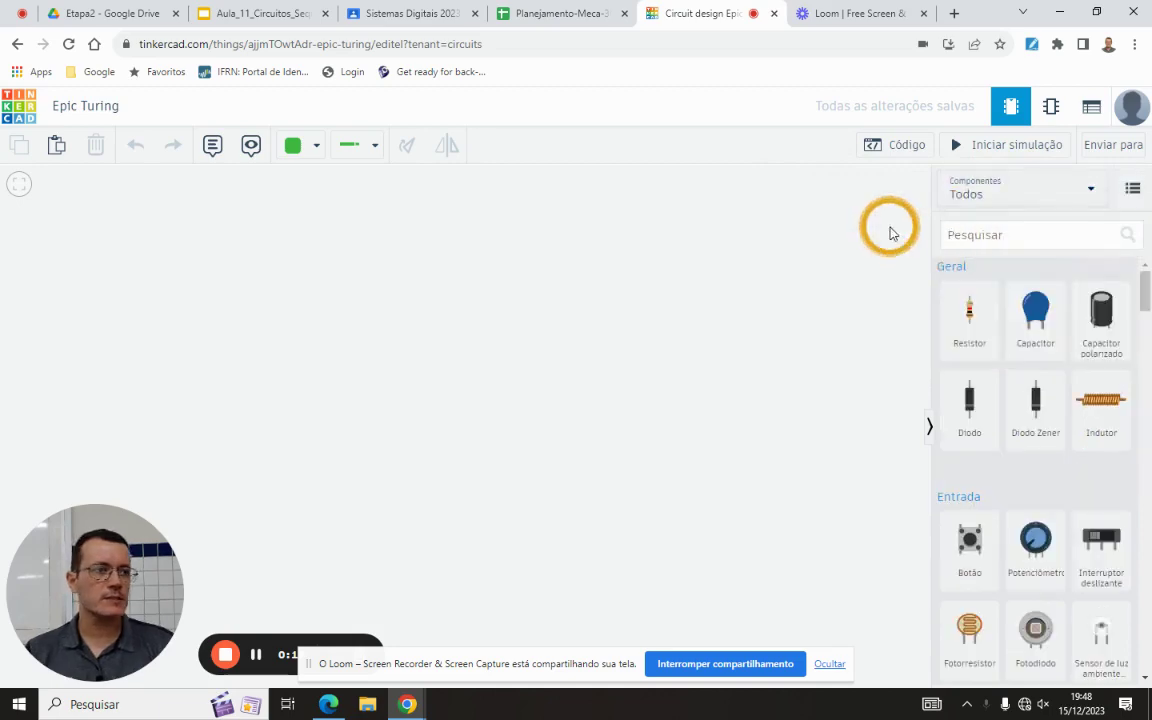
pyautogui.scroll(-6, 975, 386)
pyautogui.scroll(-10, 985, 425)
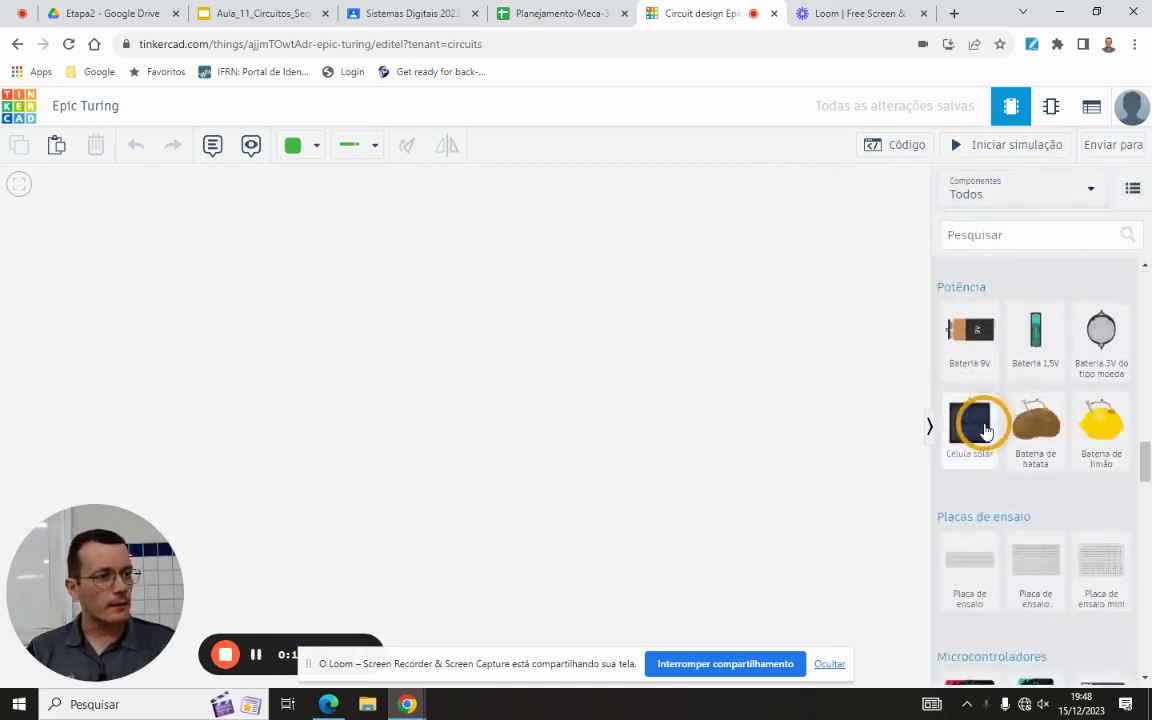
pyautogui.moveTo(983, 330); pyautogui.dragTo(548, 368)
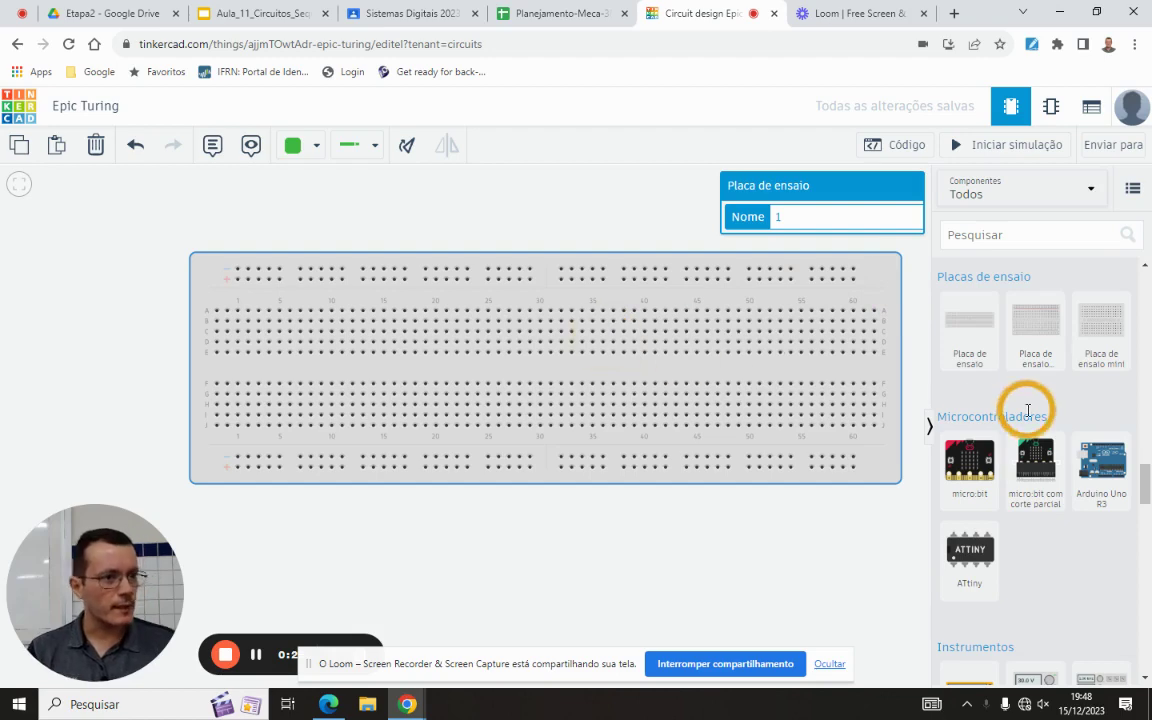
# Place a power supply beside the breadboard and connect its positive terminal to the upper positive rail with a red wire
pyautogui.scroll(4, 1028, 406)
pyautogui.scroll(-1, 1028, 410)
pyautogui.scroll(-7, 1028, 412)
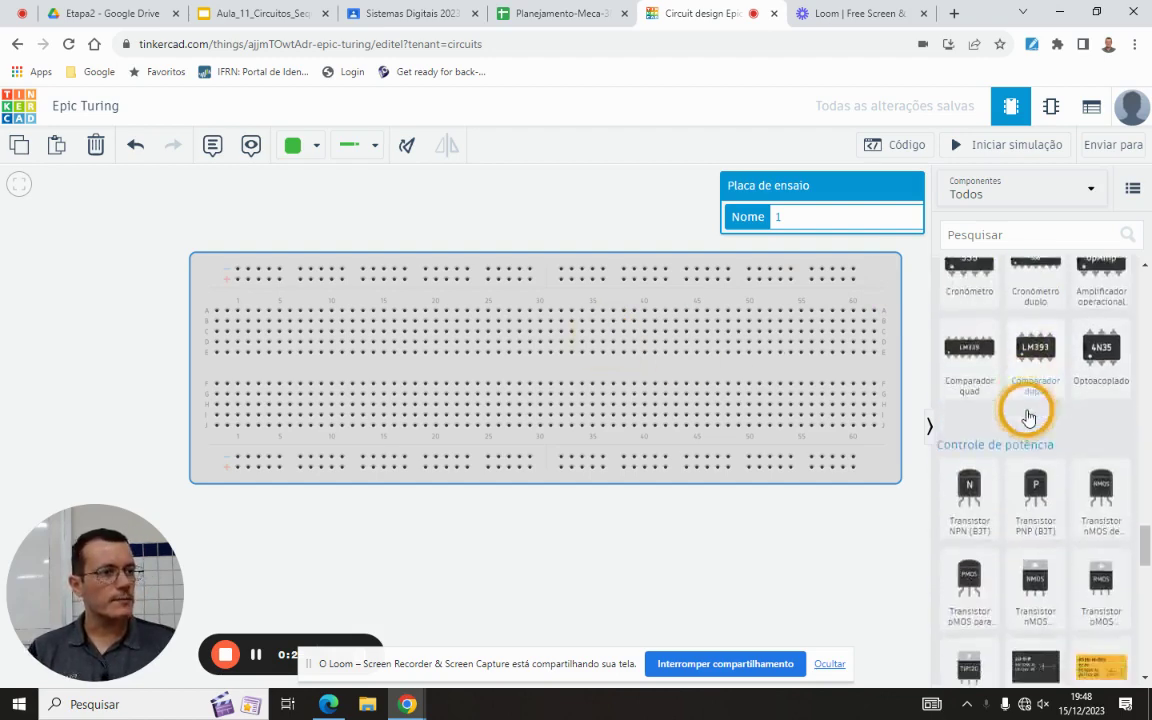
pyautogui.scroll(2, 1028, 412)
pyautogui.moveTo(1041, 283)
pyautogui.mouseDown()
pyautogui.moveTo(327, 314)
pyautogui.moveTo(110, 398)
pyautogui.moveTo(103, 424)
pyautogui.moveTo(185, 314)
pyautogui.moveTo(238, 281)
pyautogui.mouseUp()
pyautogui.press('2')
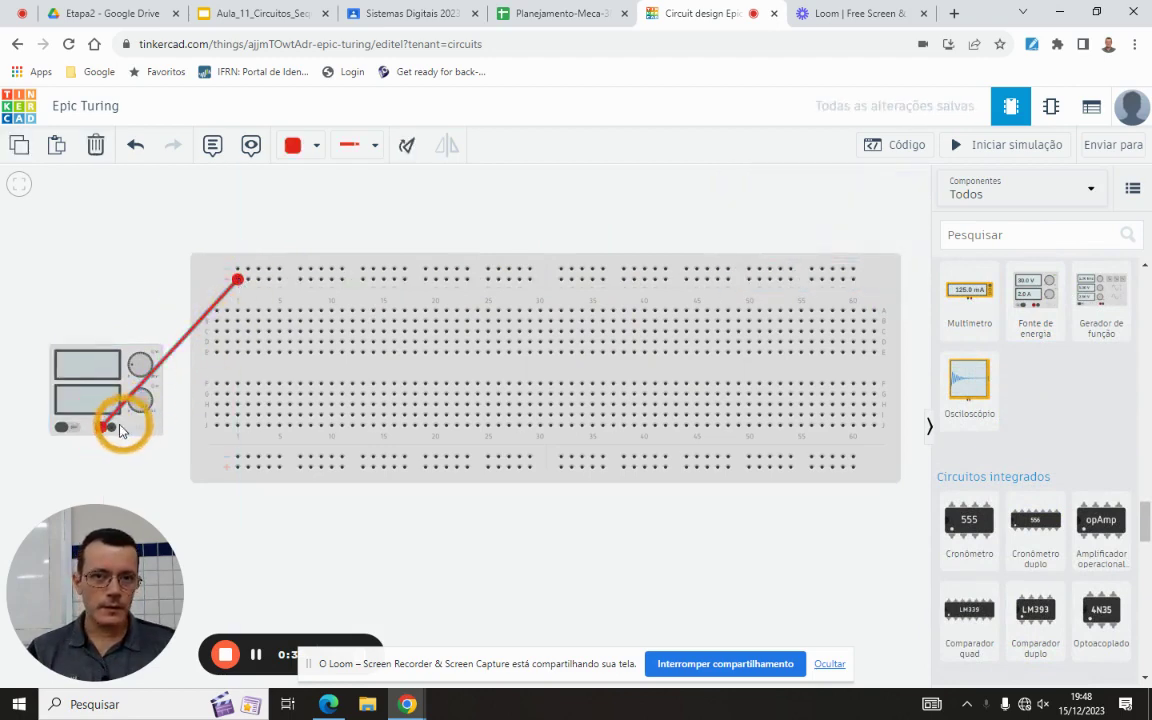
# Connect the power supply's negative terminal to the breadboard's lower negative rail with a black wire
pyautogui.moveTo(112, 427); pyautogui.dragTo(236, 456)
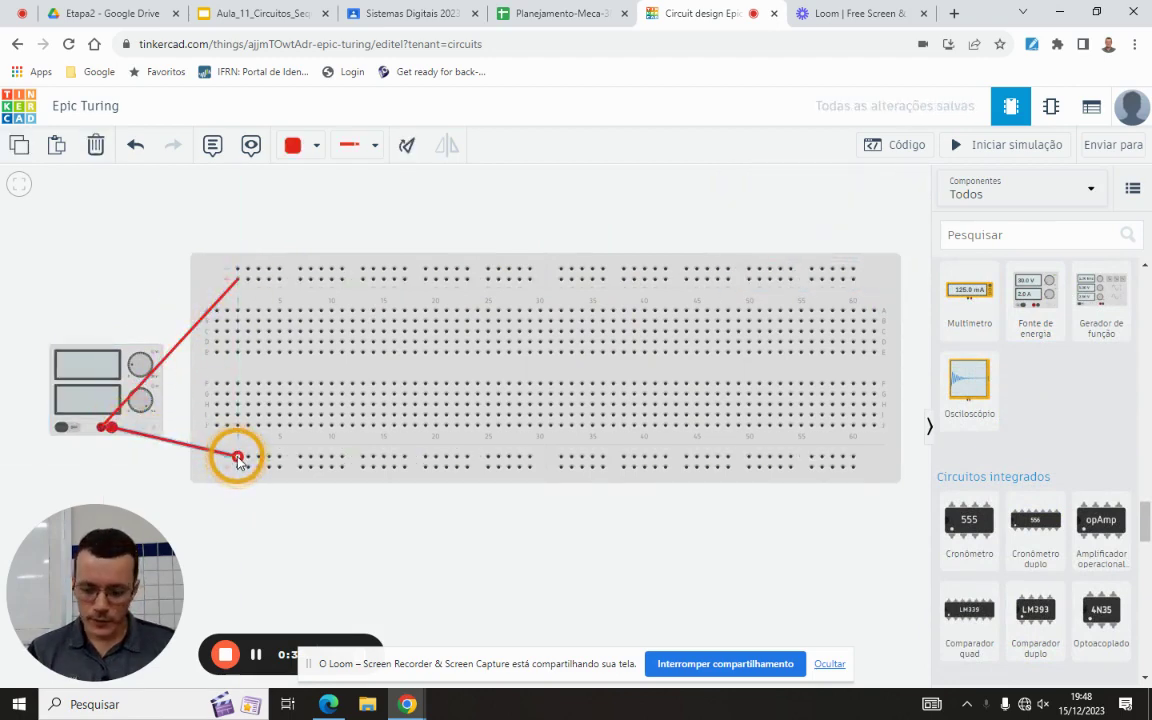
pyautogui.press('0')
pyautogui.scroll(-1, 681, 415)
pyautogui.scroll(-1, 681, 415)
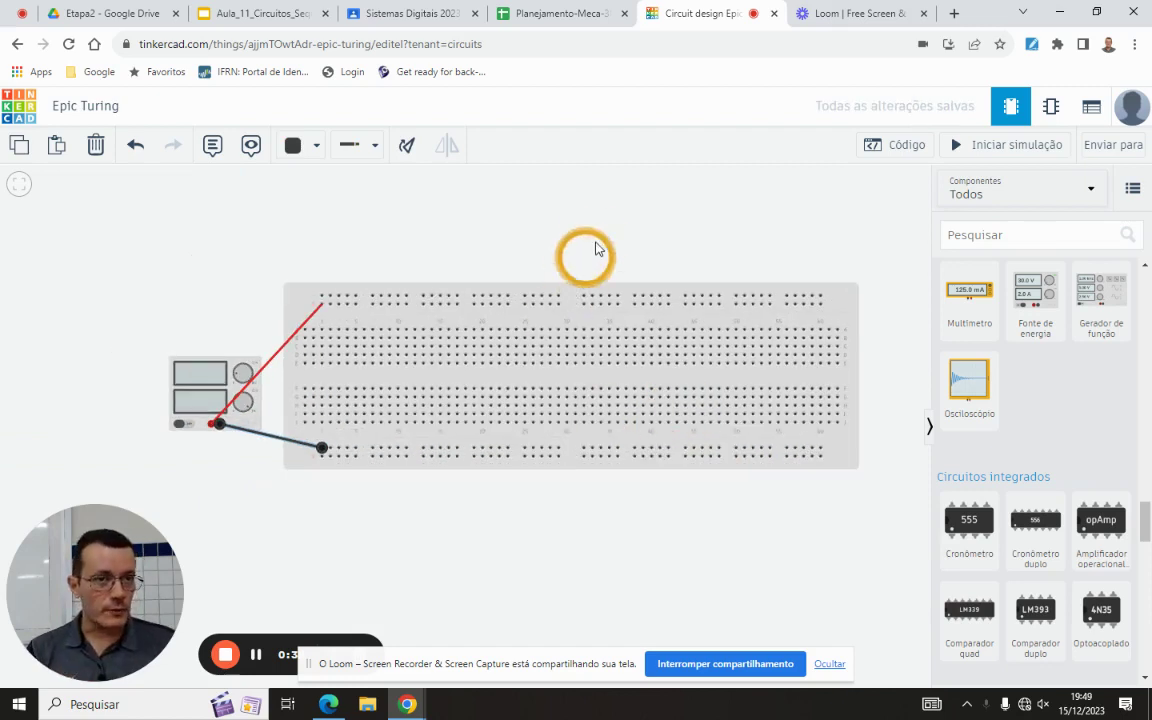
# Place a function generator below the breadboard and deselect it
pyautogui.scroll(1, 596, 239)
pyautogui.moveTo(1105, 292); pyautogui.dragTo(357, 627)
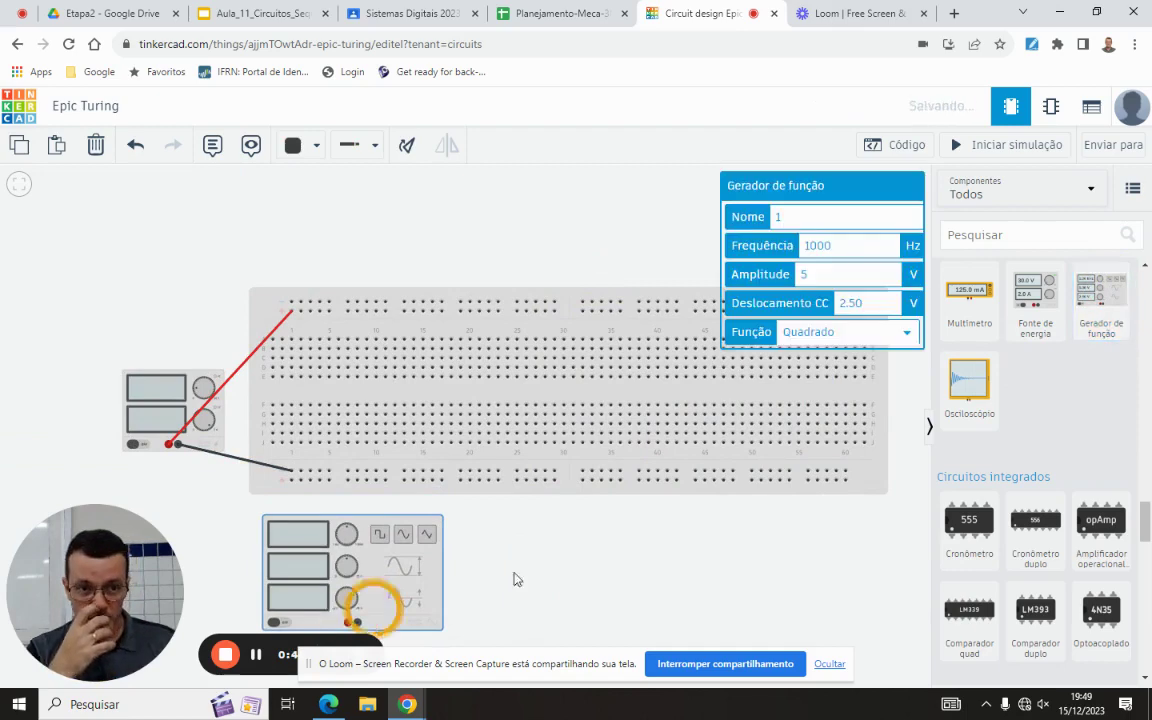
pyautogui.click(592, 214)
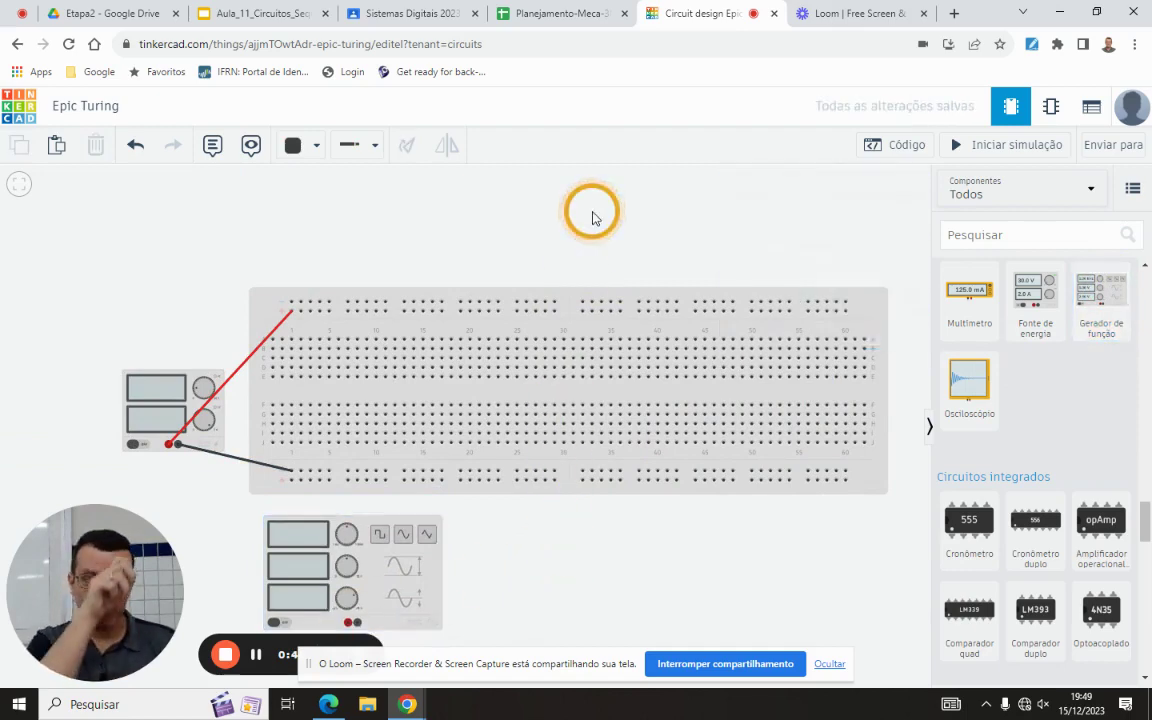
pyautogui.scroll(-1, 592, 218)
pyautogui.scroll(3, 638, 507)
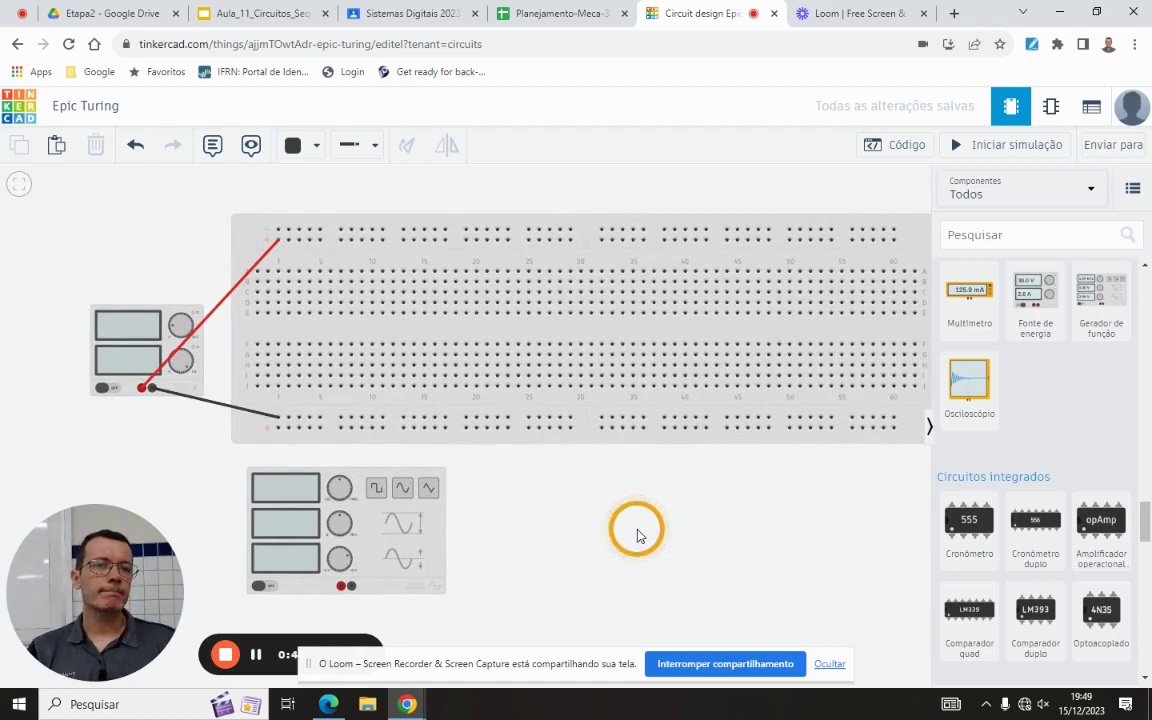
# Place a 74HC73 dual J-K flip-flop across the breadboard's centre gap at columns 7 to 13
pyautogui.scroll(-10, 1045, 468)
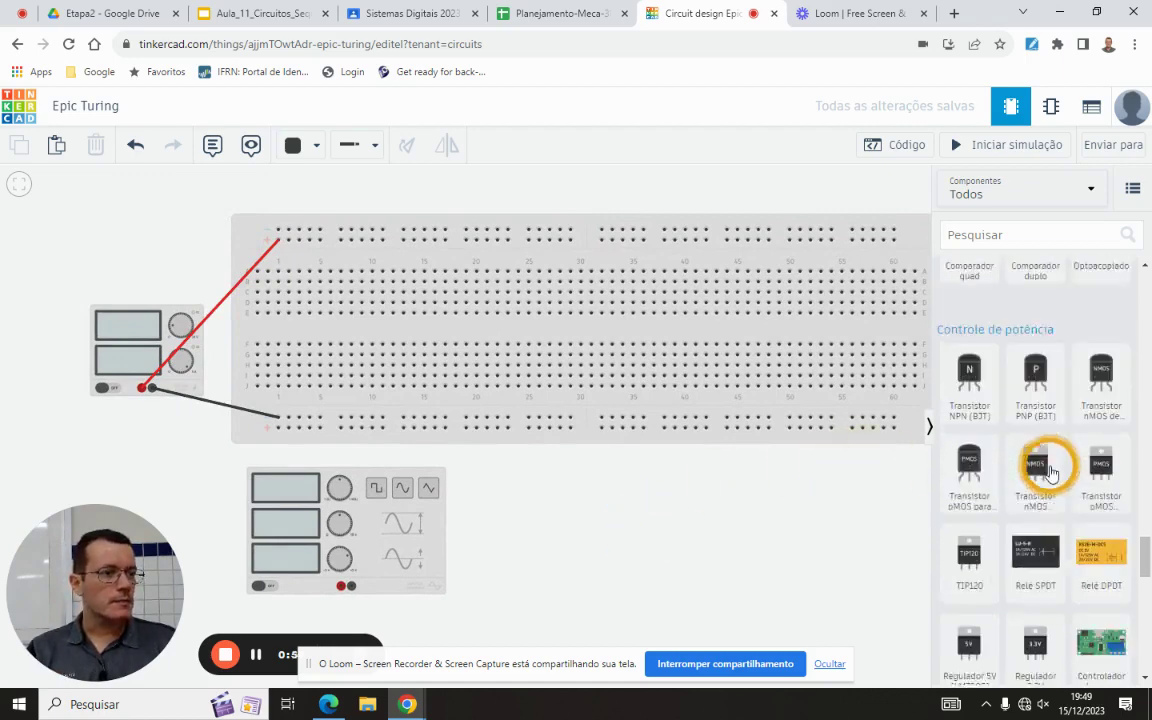
pyautogui.scroll(-3, 978, 489)
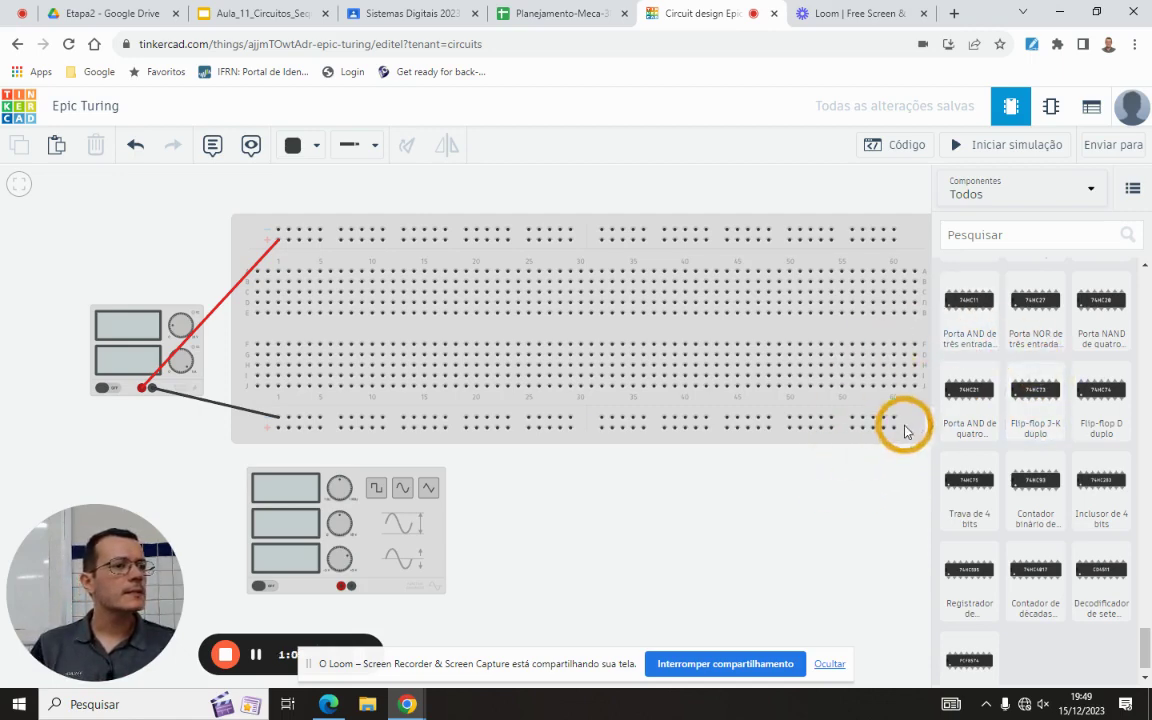
pyautogui.moveTo(1038, 396); pyautogui.dragTo(372, 336)
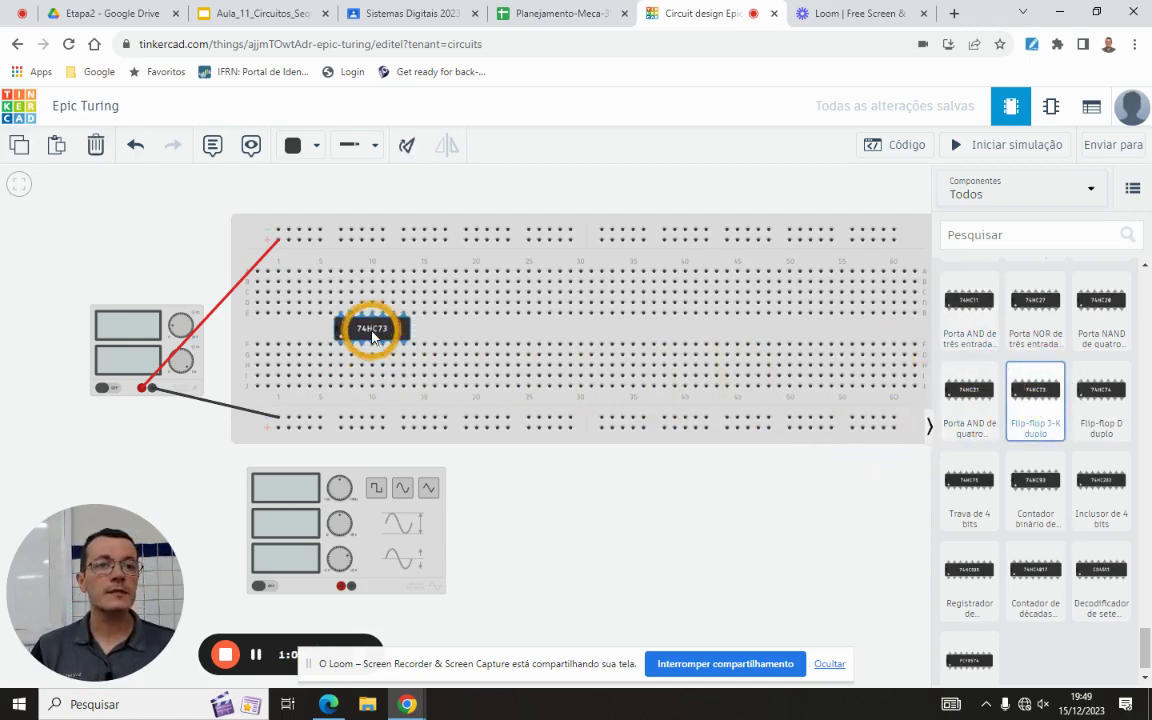
pyautogui.scroll(1, 372, 336)
pyautogui.click(467, 353)
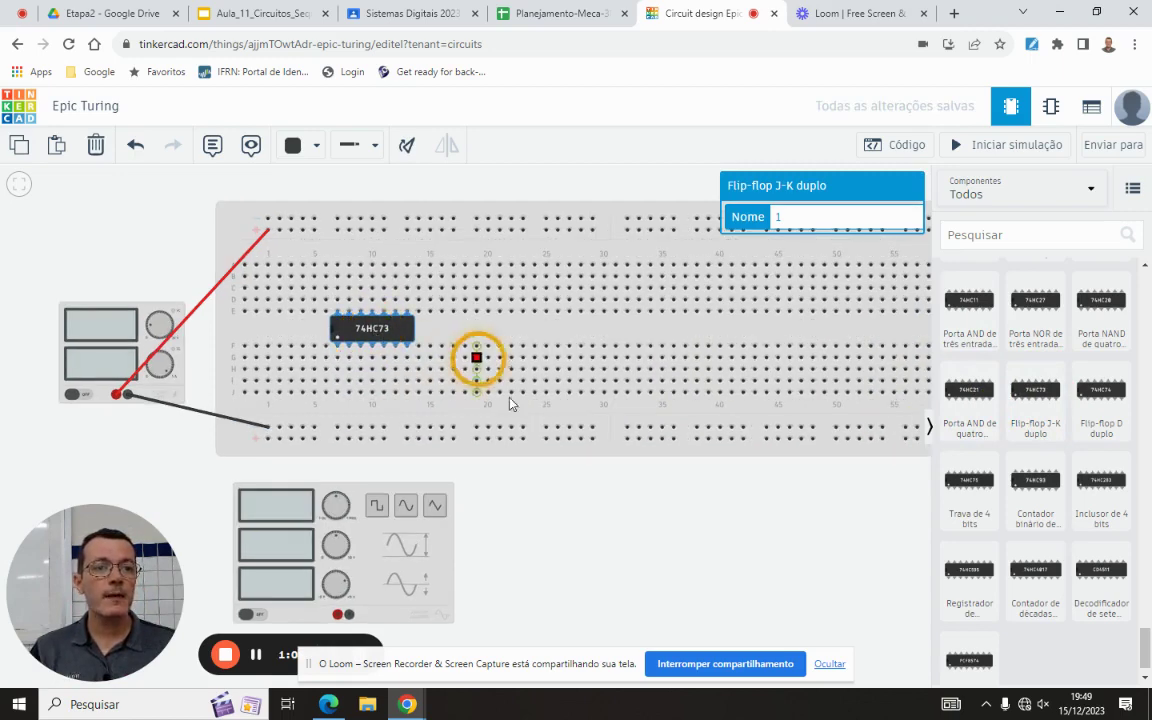
pyautogui.moveTo(560, 510); pyautogui.dragTo(593, 500)
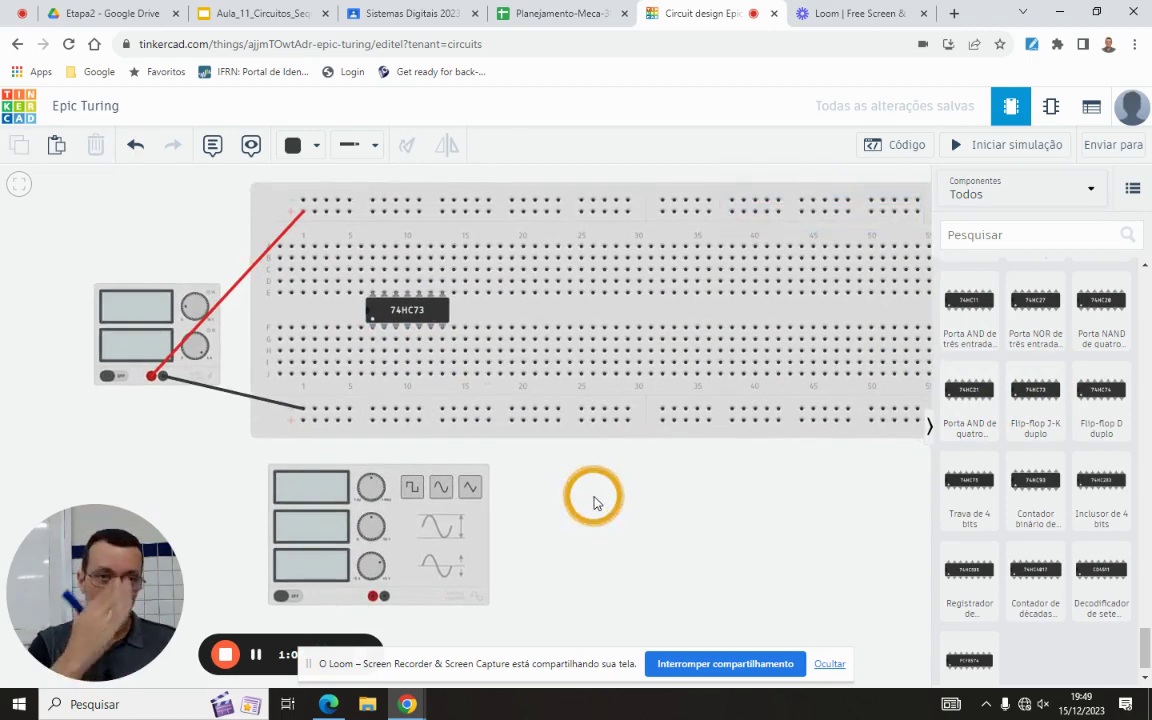
# Check the DM7473 flip-flop datasheet on slide 18 of Aula_11_Circuitos_Sequenciais in Google Slides, and return to the Tinkercad circuit
pyautogui.click(194, 117)
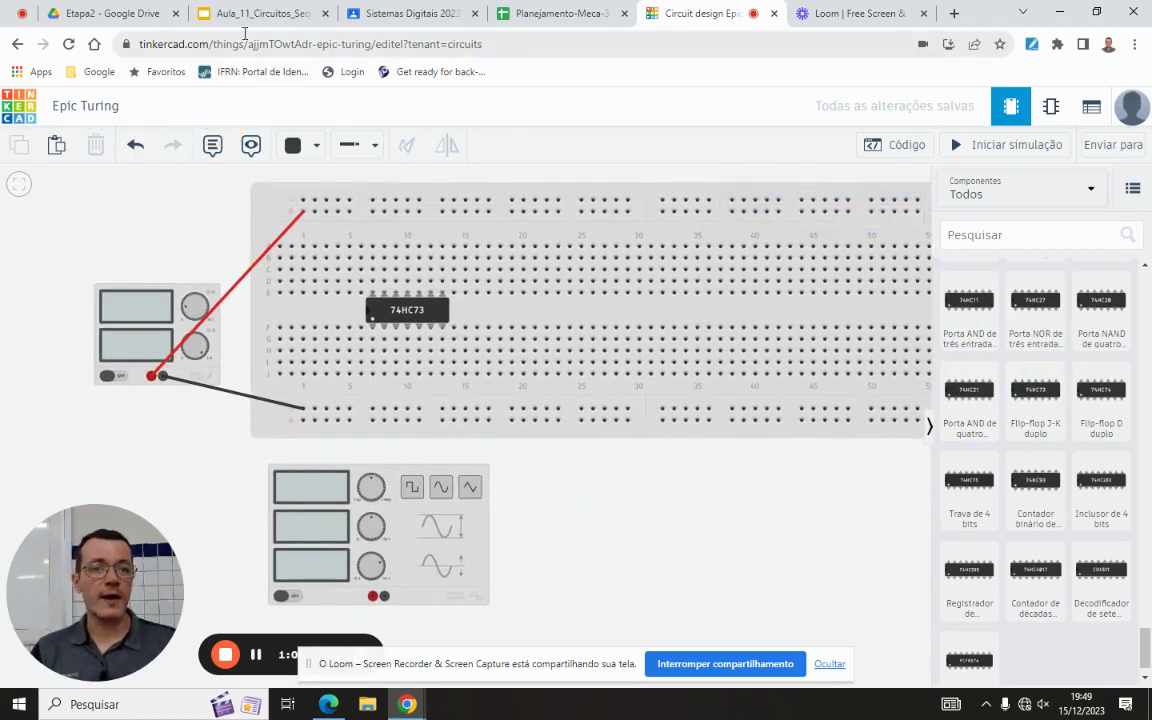
pyautogui.click(250, 14)
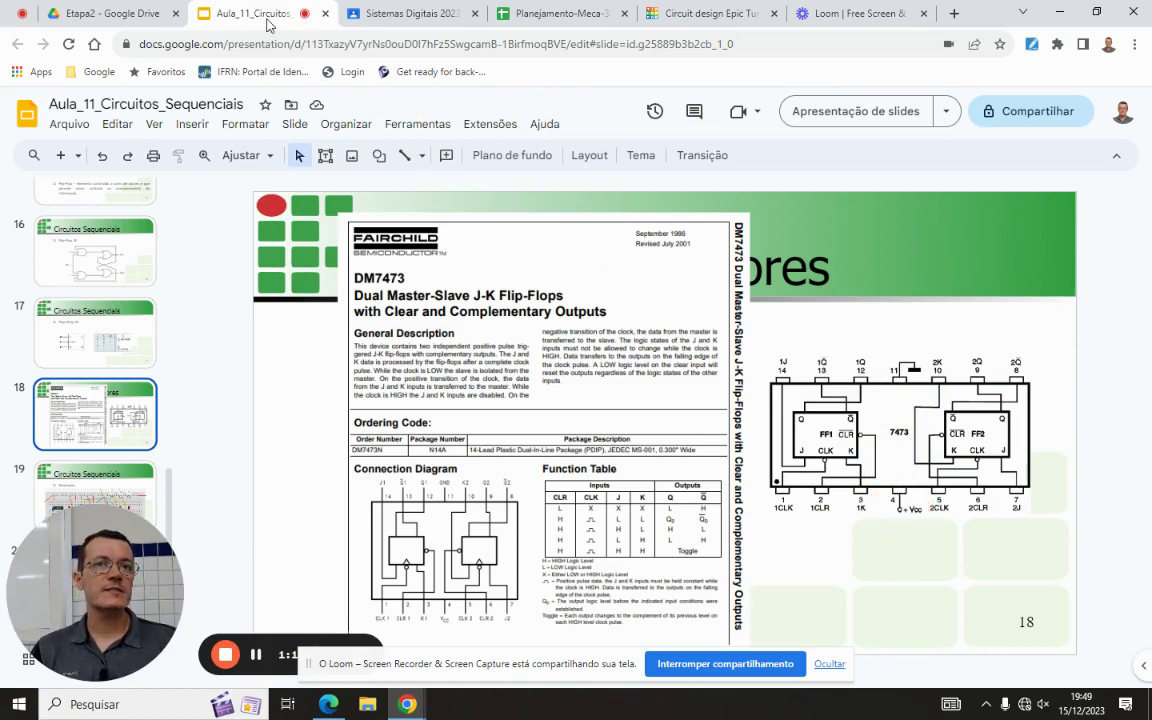
pyautogui.click(705, 13)
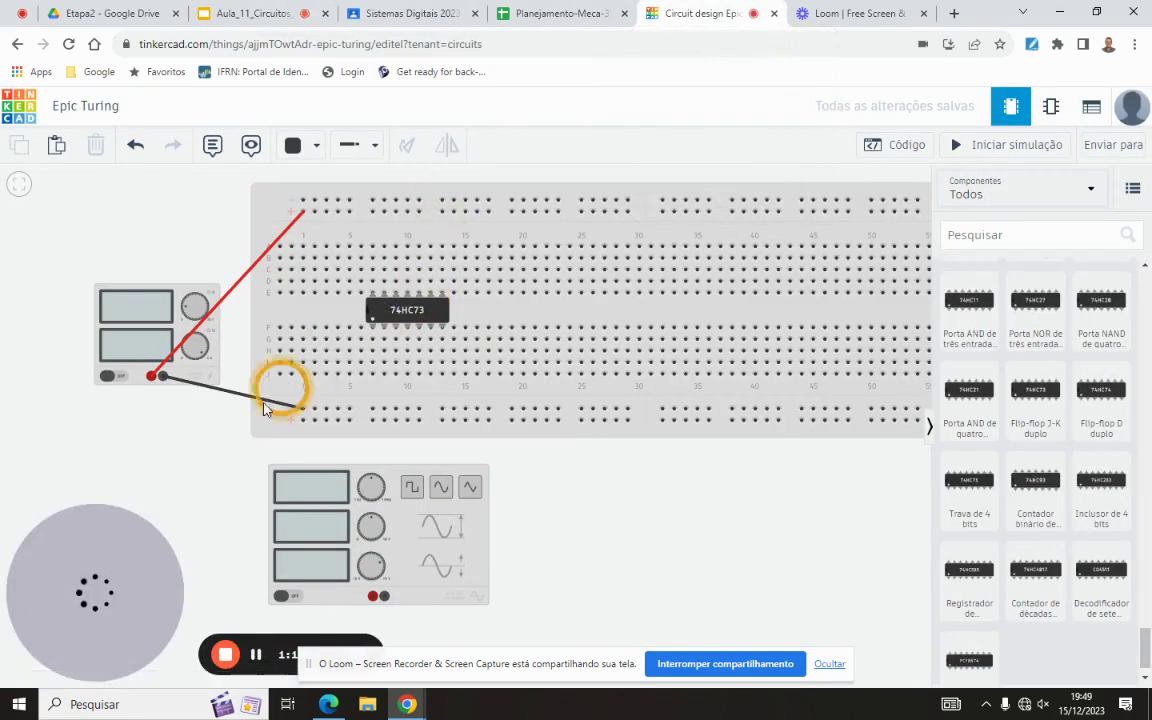
# Link the lower and upper negative rails with a black wire routed around the breadboard's column 60 end
pyautogui.moveTo(301, 406)
pyautogui.mouseDown()
pyautogui.moveTo(319, 221)
pyautogui.moveTo(300, 412)
pyautogui.mouseUp()
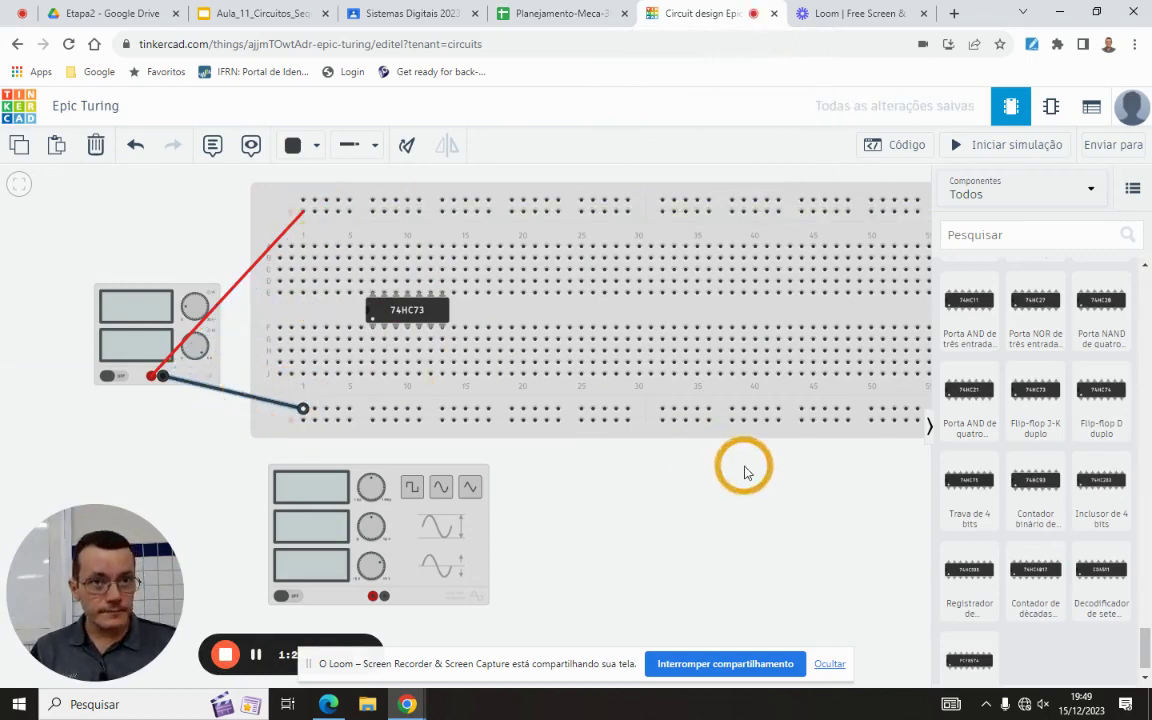
pyautogui.scroll(-3, 708, 485)
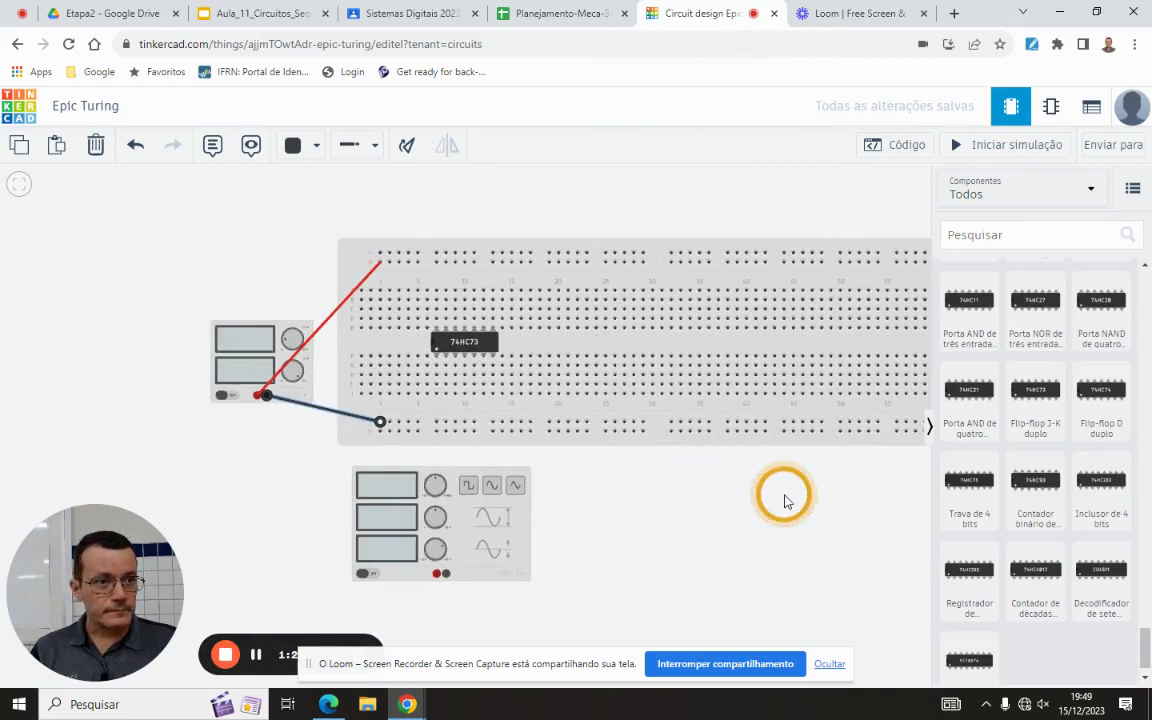
pyautogui.moveTo(779, 496); pyautogui.dragTo(661, 481)
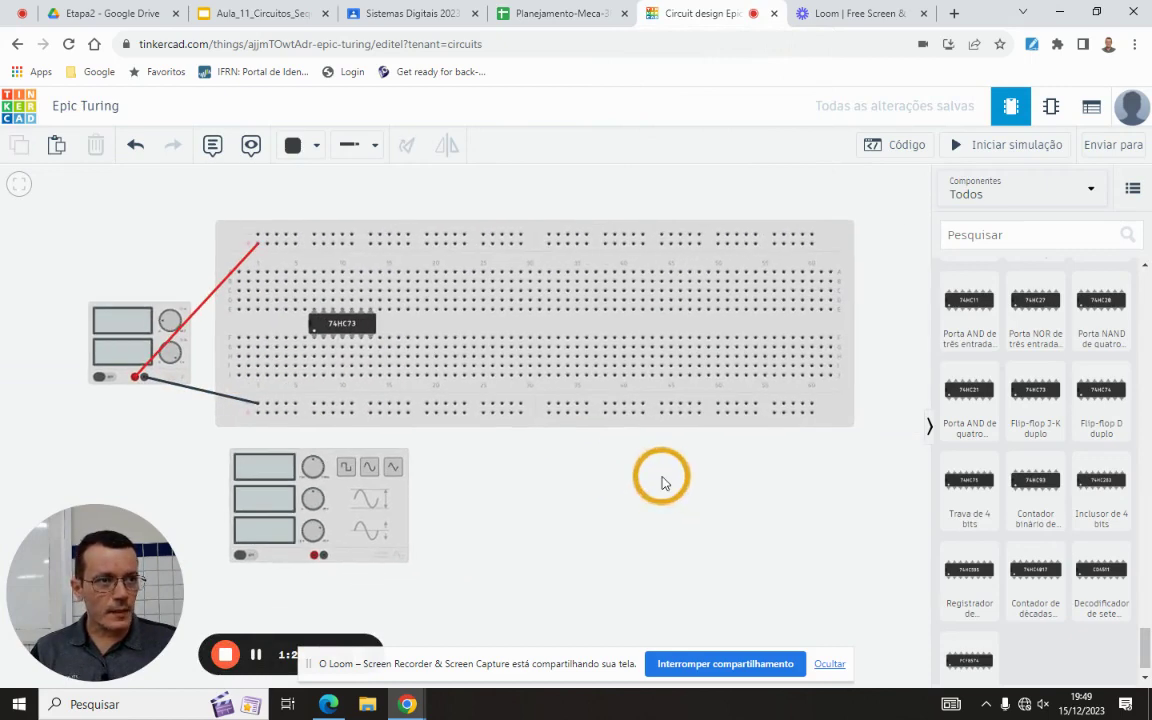
pyautogui.click(811, 404)
pyautogui.click(866, 388)
pyautogui.click(866, 275)
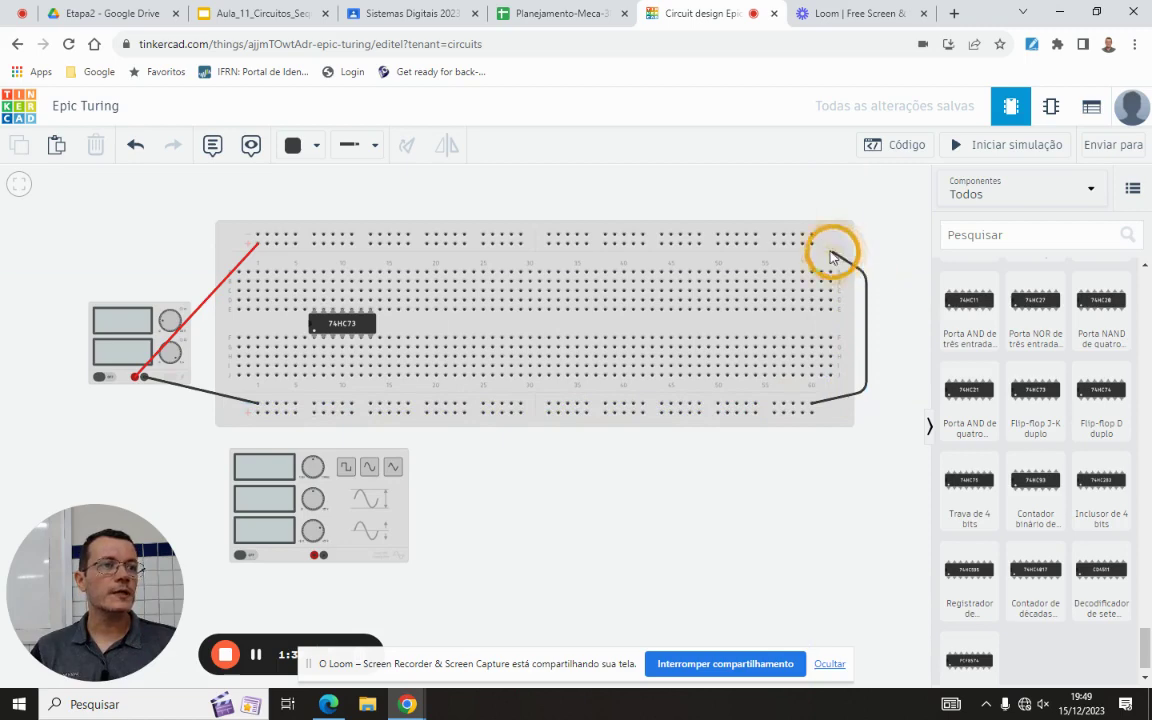
pyautogui.click(811, 239)
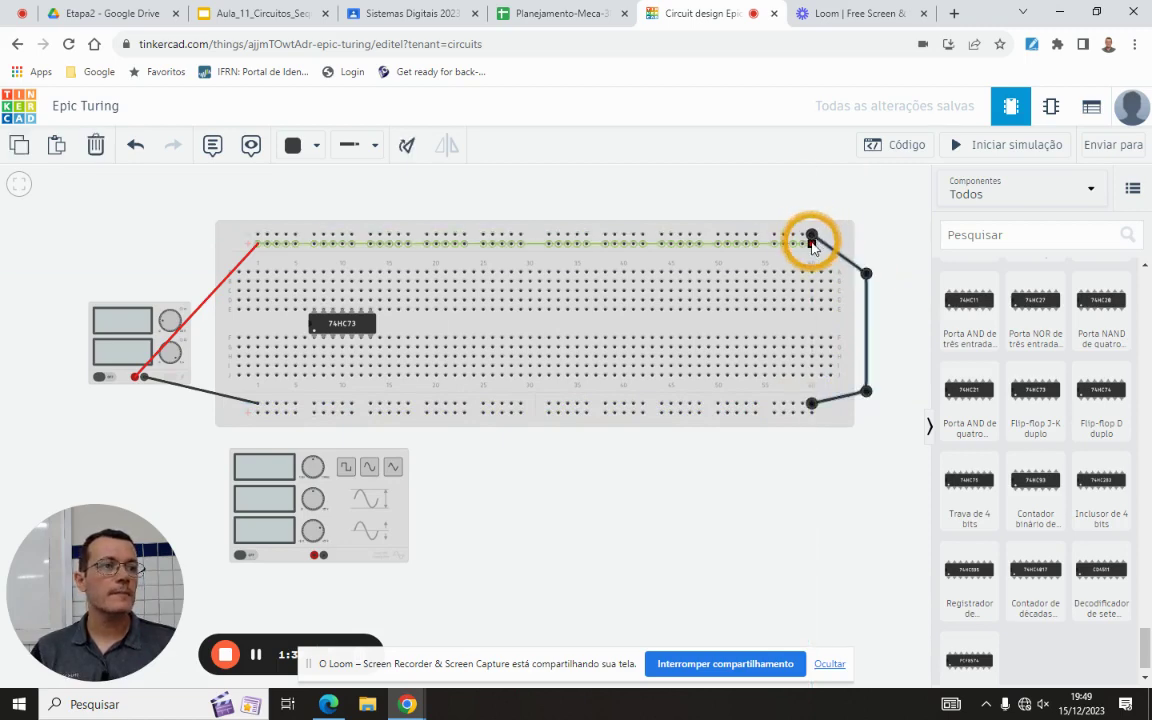
# Link the upper and lower positive rails at column 60 with a red wire routed outside the black one
pyautogui.click(811, 240)
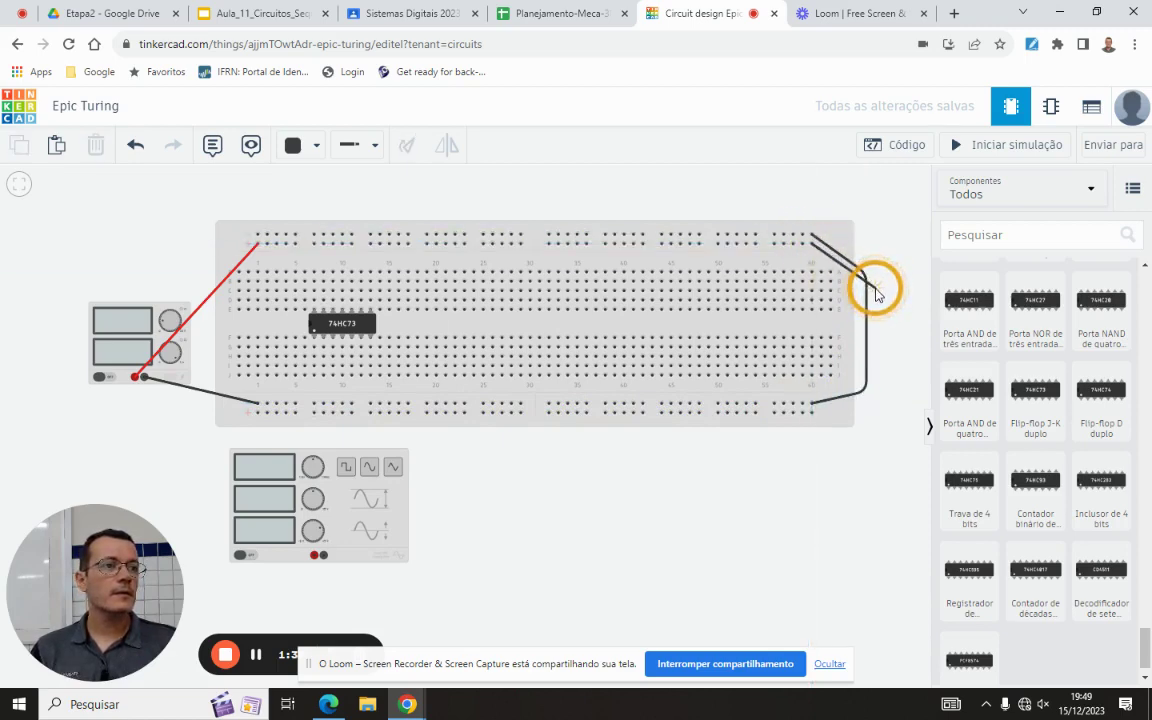
pyautogui.click(876, 290)
pyautogui.click(879, 379)
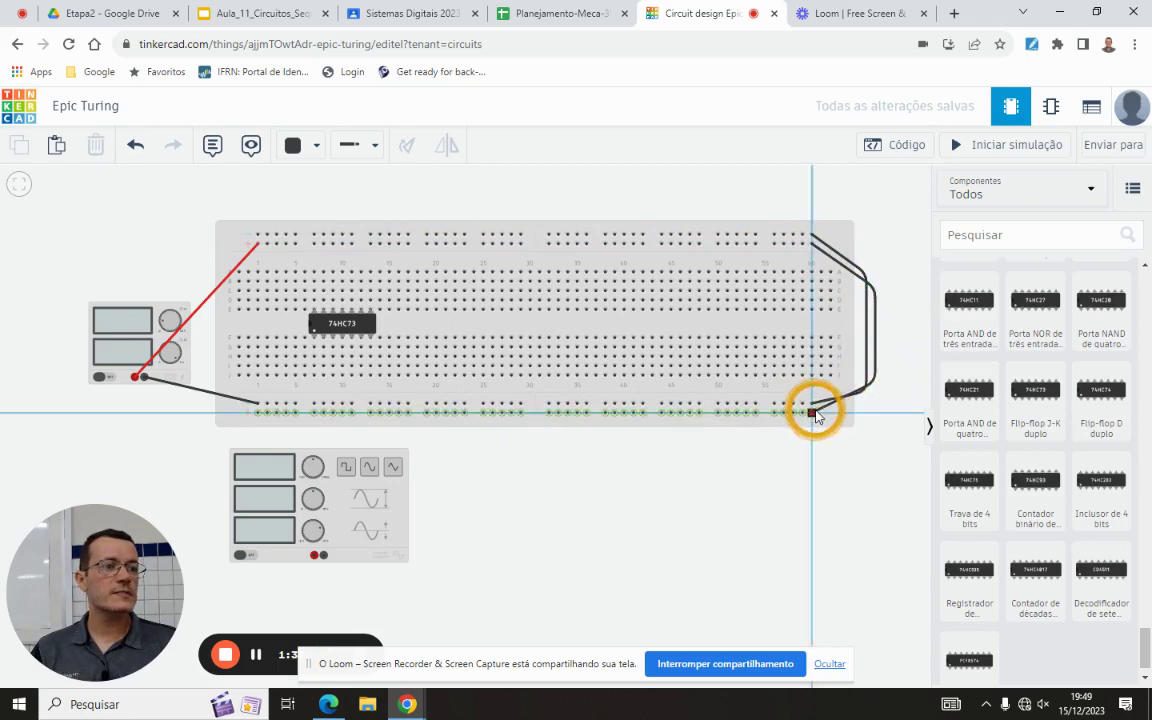
pyautogui.click(812, 412)
pyautogui.press('2')
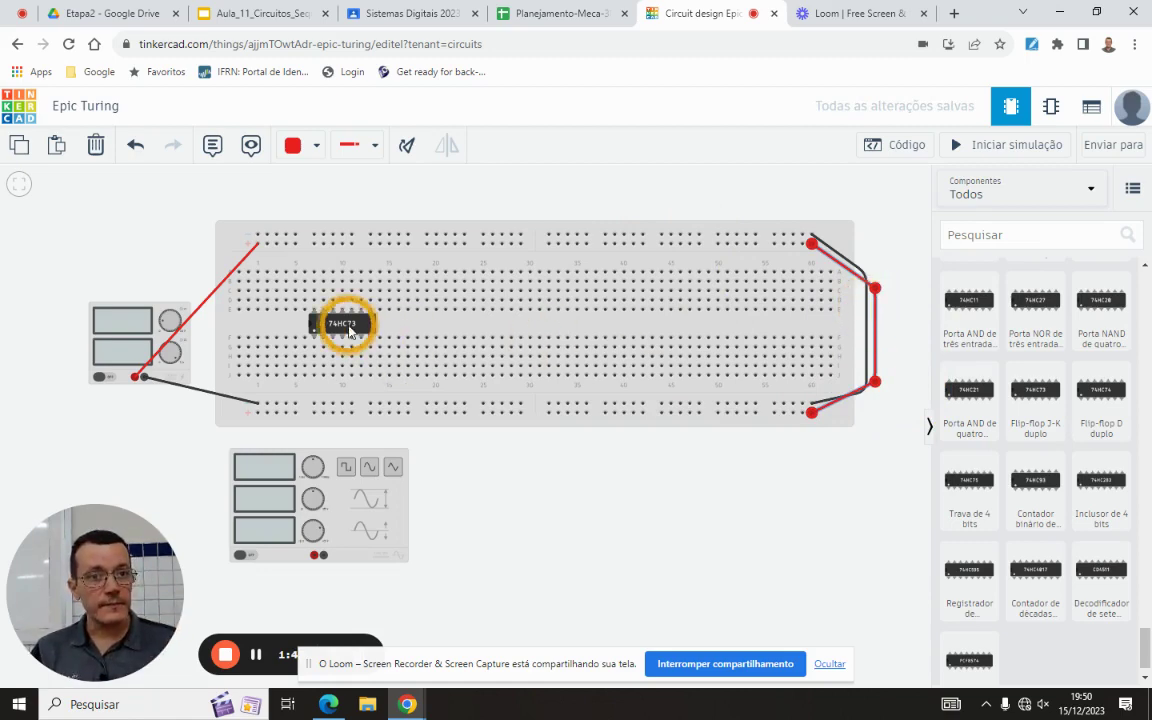
# Connect the 74HC73's ground pin column to the upper negative rail at column 10 with a black wire
pyautogui.scroll(3, 342, 323)
pyautogui.scroll(-3, 162, 257)
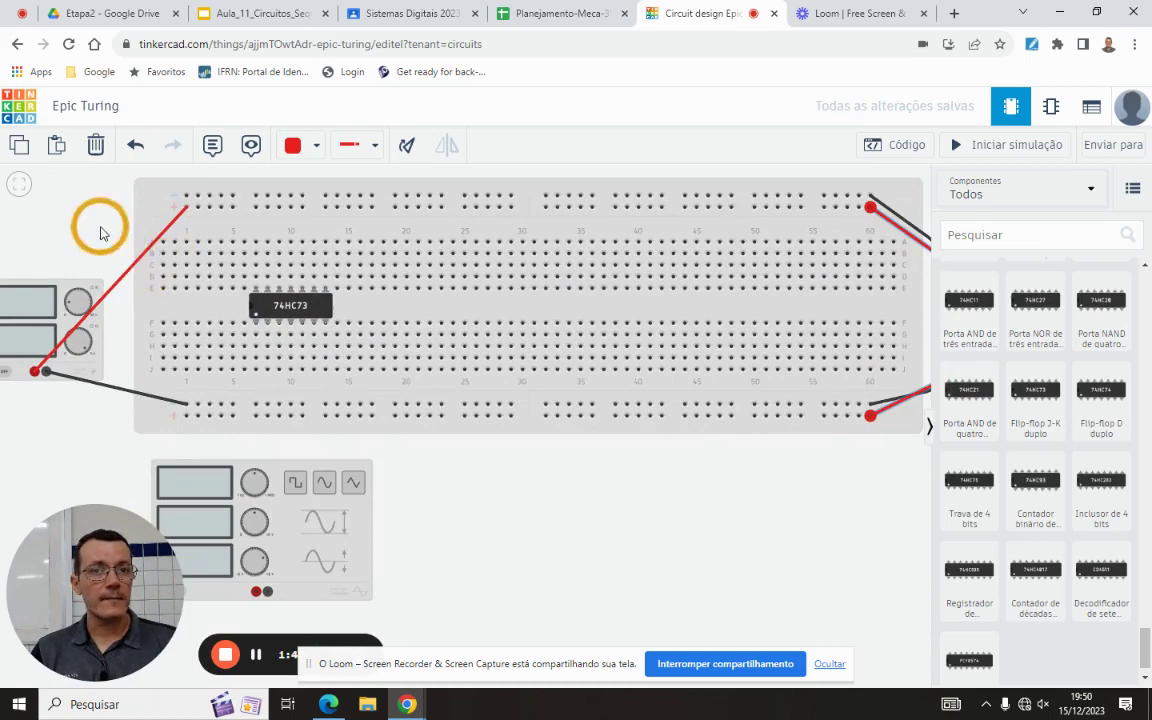
pyautogui.moveTo(98, 226); pyautogui.dragTo(252, 239)
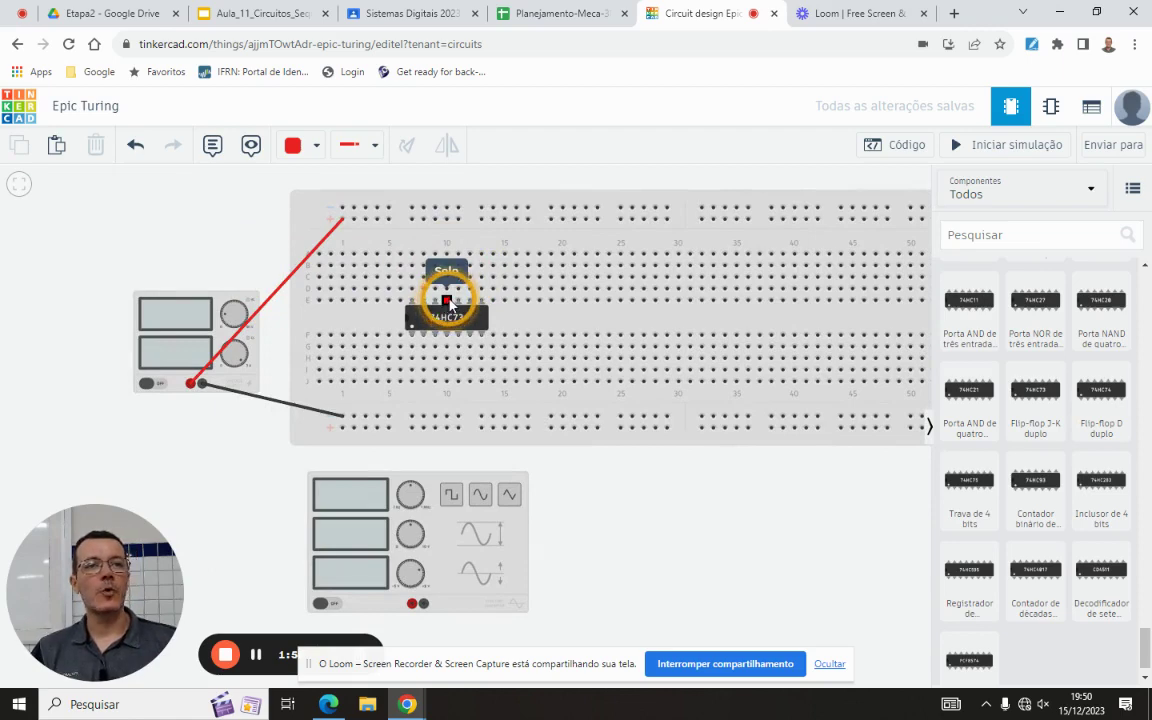
pyautogui.click(447, 253)
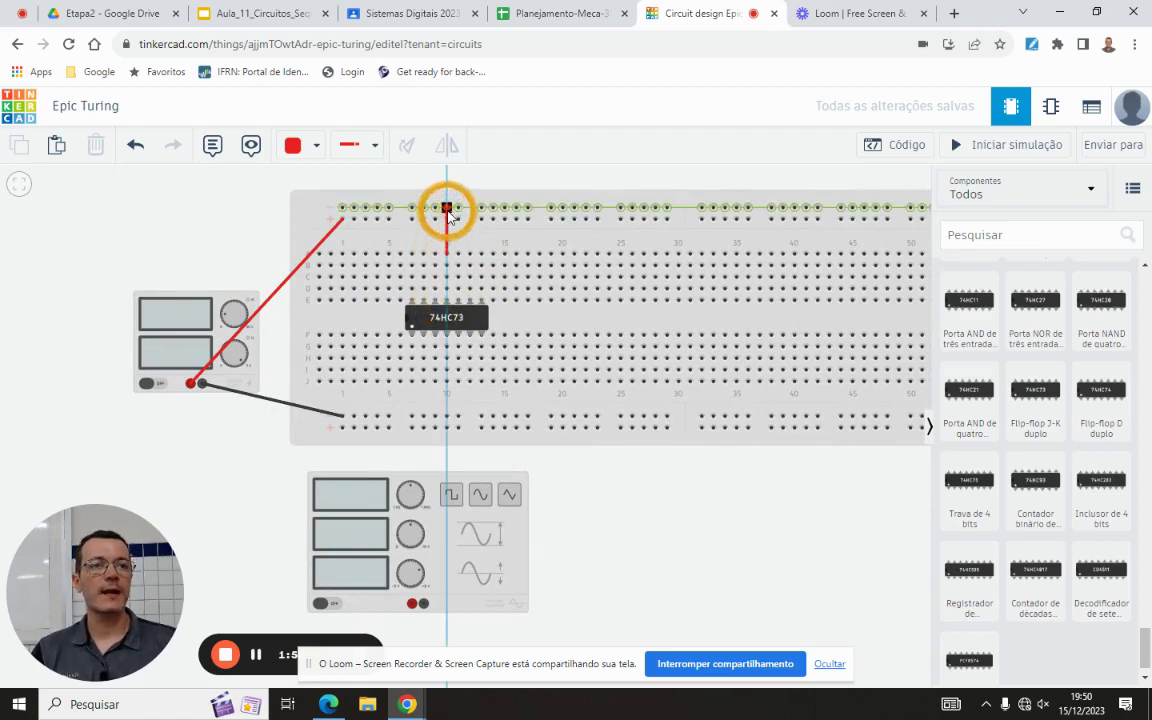
pyautogui.click(447, 209)
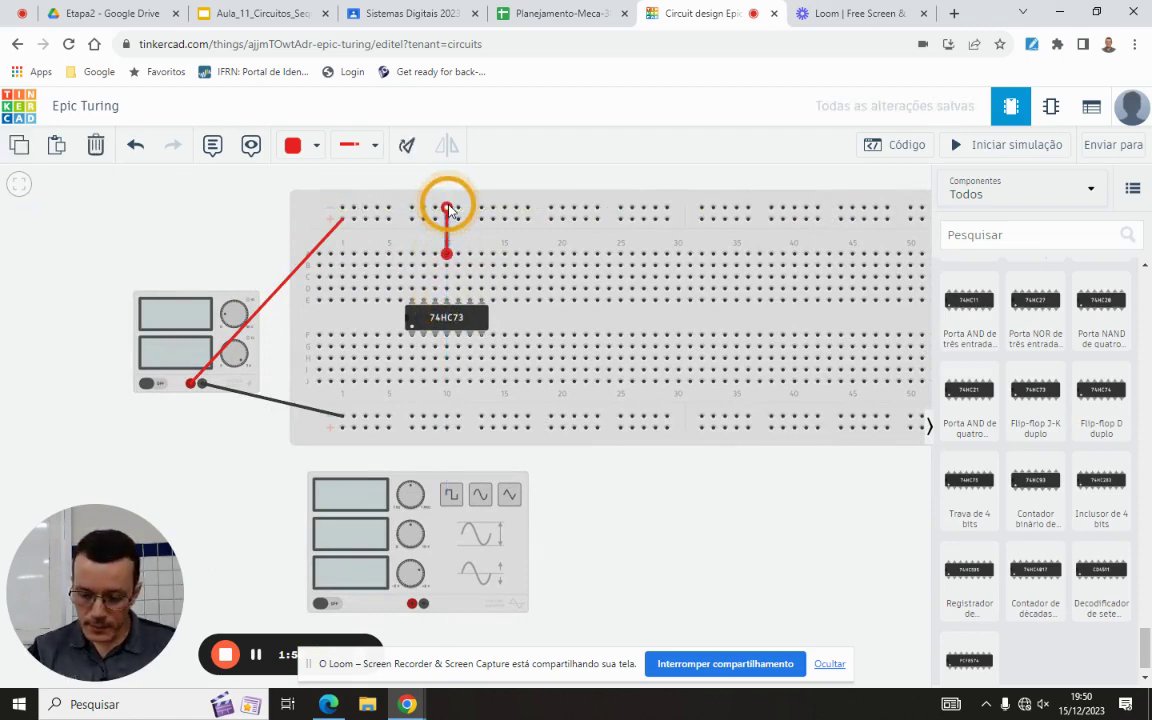
# Connect the 74HC73's power pin column to the lower positive rail at column 10 with a red wire
pyautogui.click(447, 335)
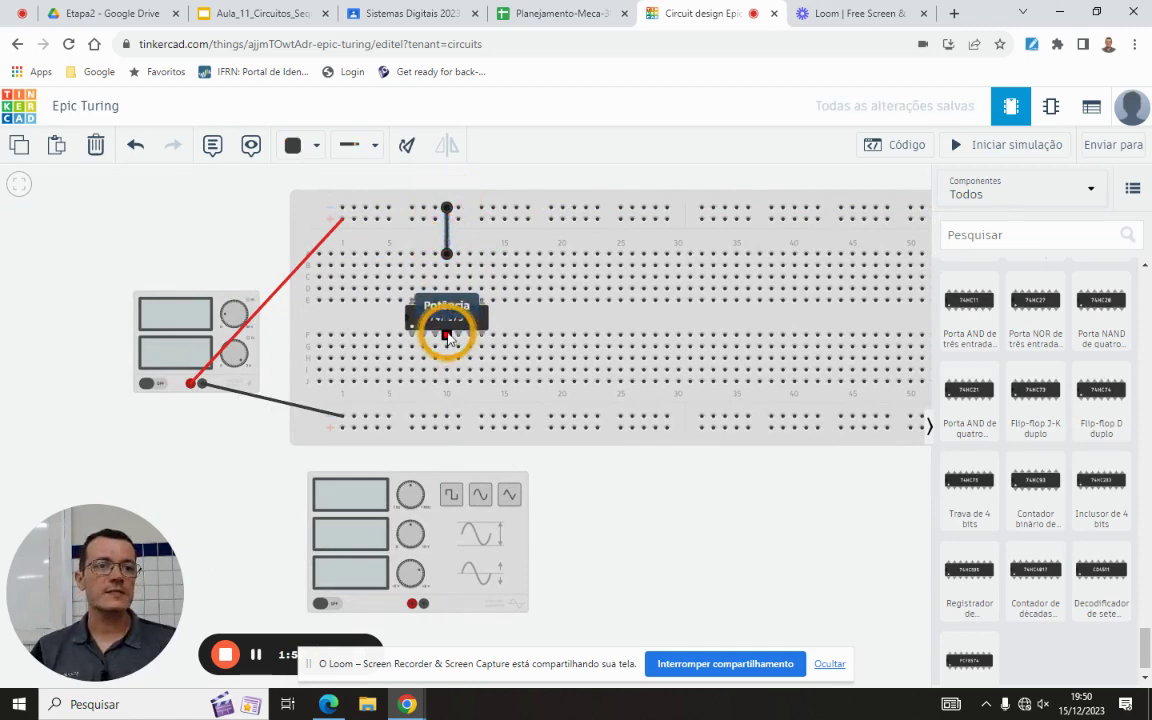
pyautogui.moveTo(447, 335); pyautogui.dragTo(447, 425)
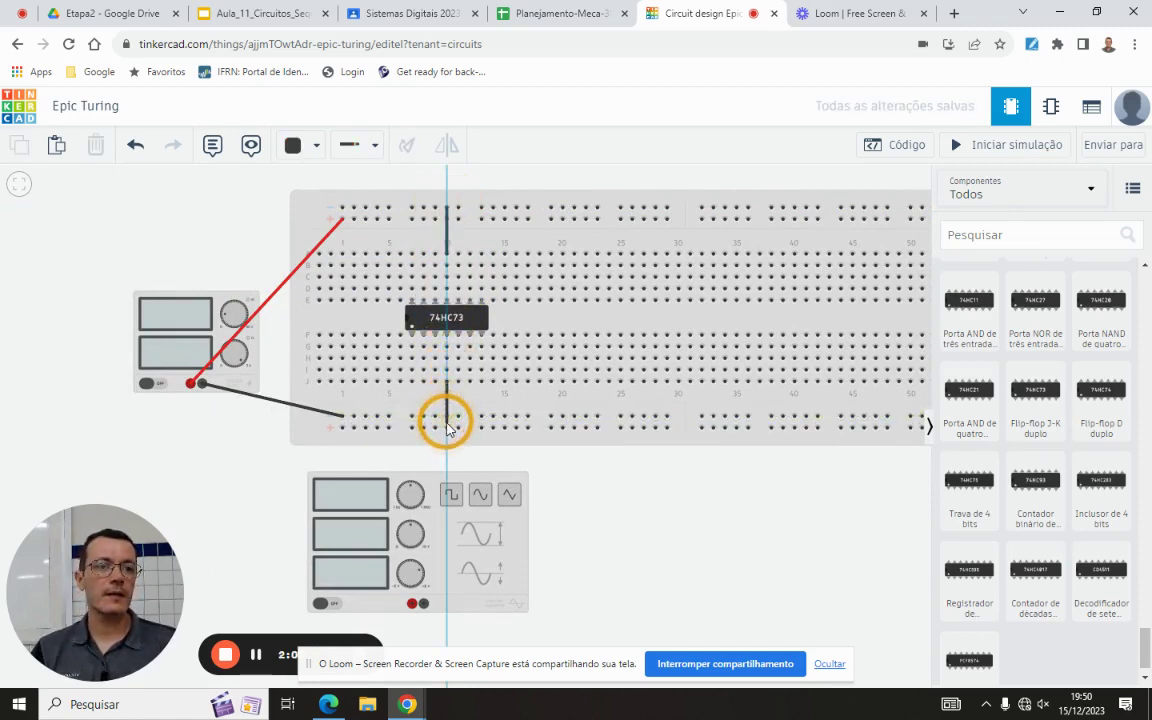
pyautogui.click(447, 428)
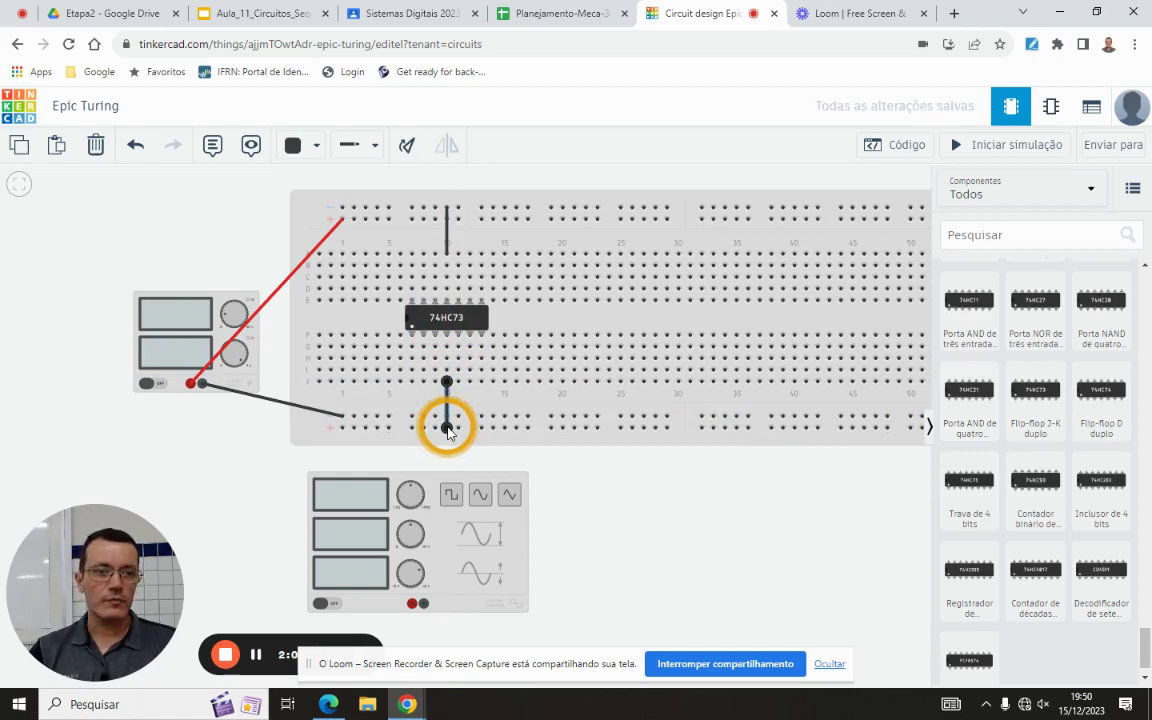
pyautogui.press('2')
pyautogui.click(211, 231)
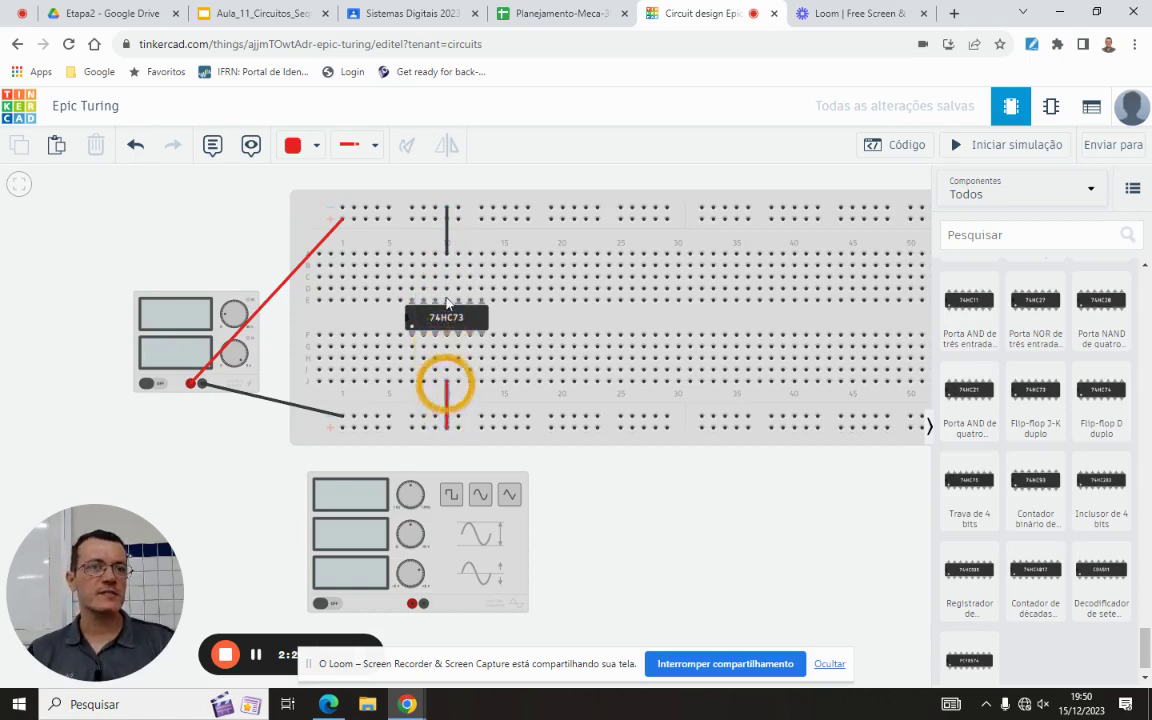
# Switch to the Aula_11_Circuitos_Sequenciais slides and examine the 7473 pinout and the J-K truth table, returning to the Tinkercad circuit
pyautogui.click(260, 15)
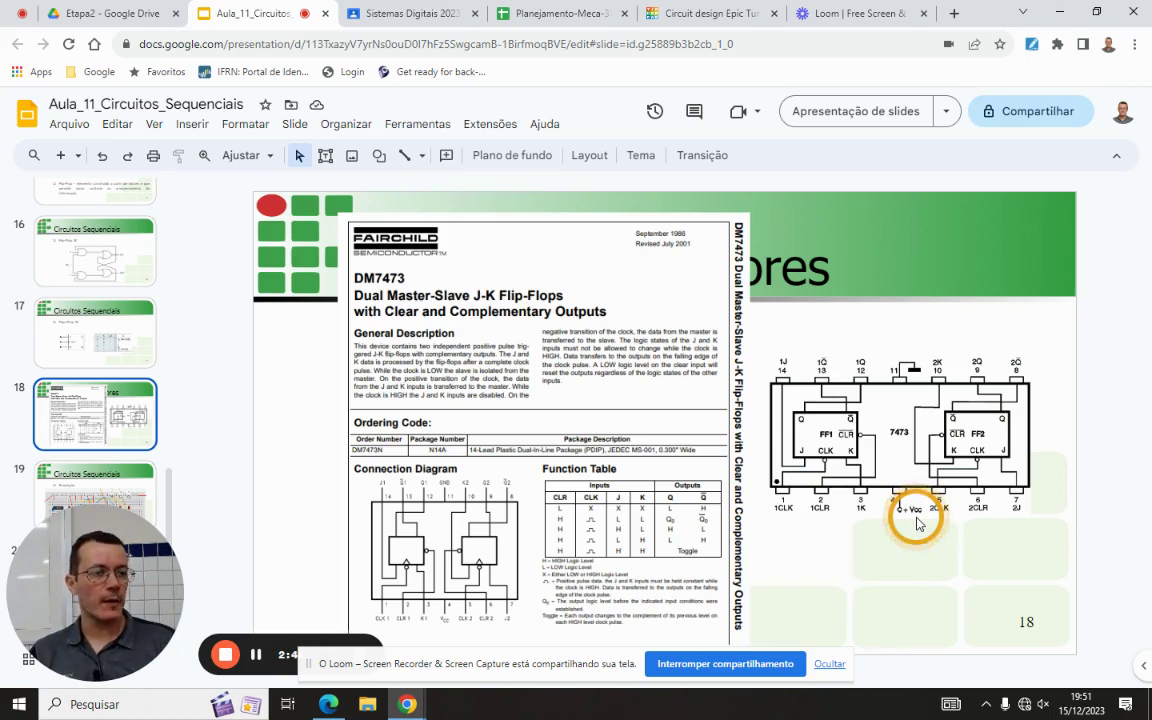
pyautogui.press('Up')
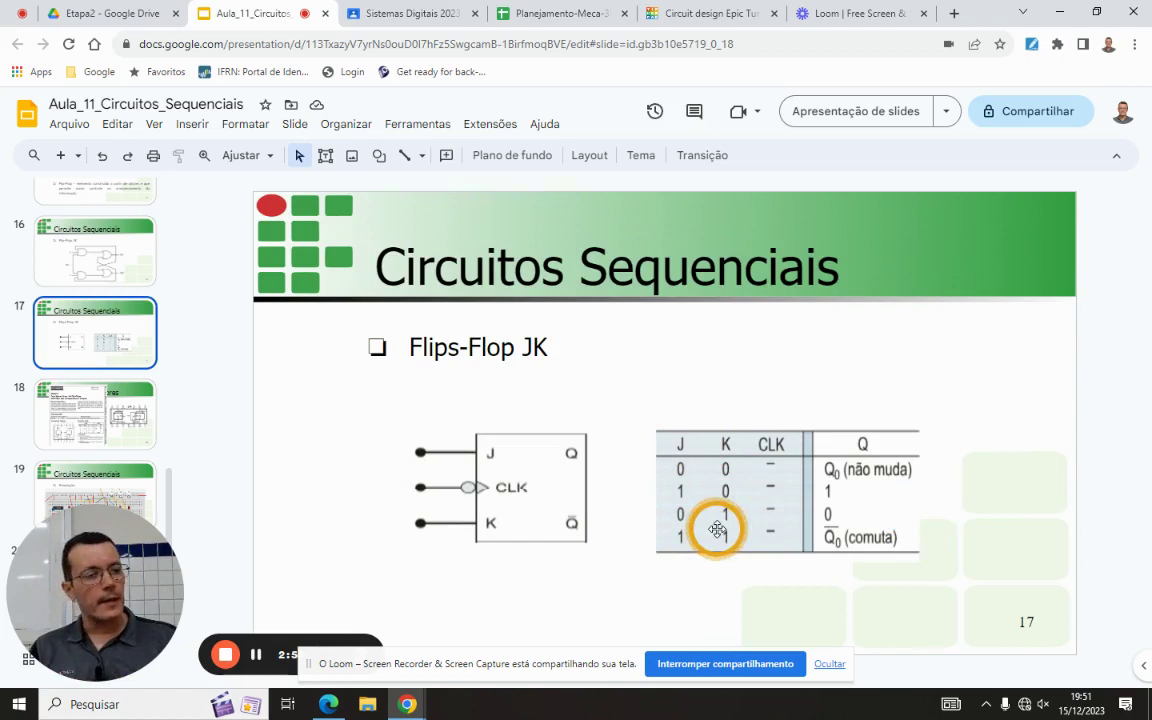
pyautogui.press('Down')
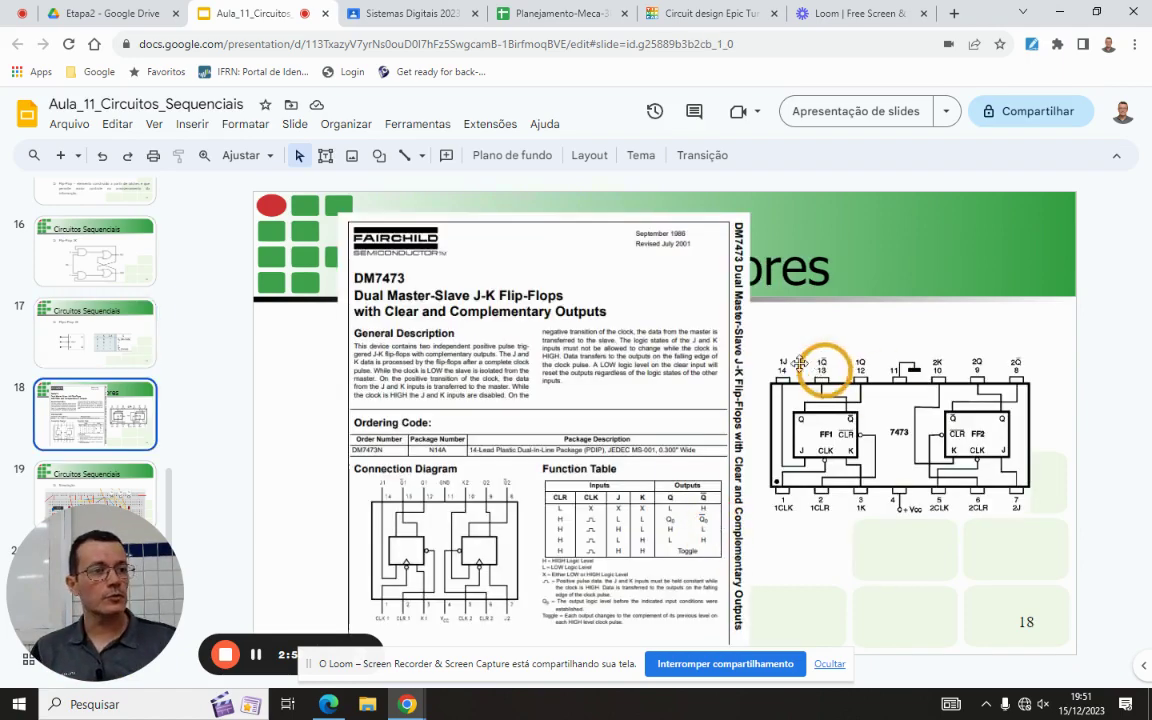
pyautogui.click(663, 18)
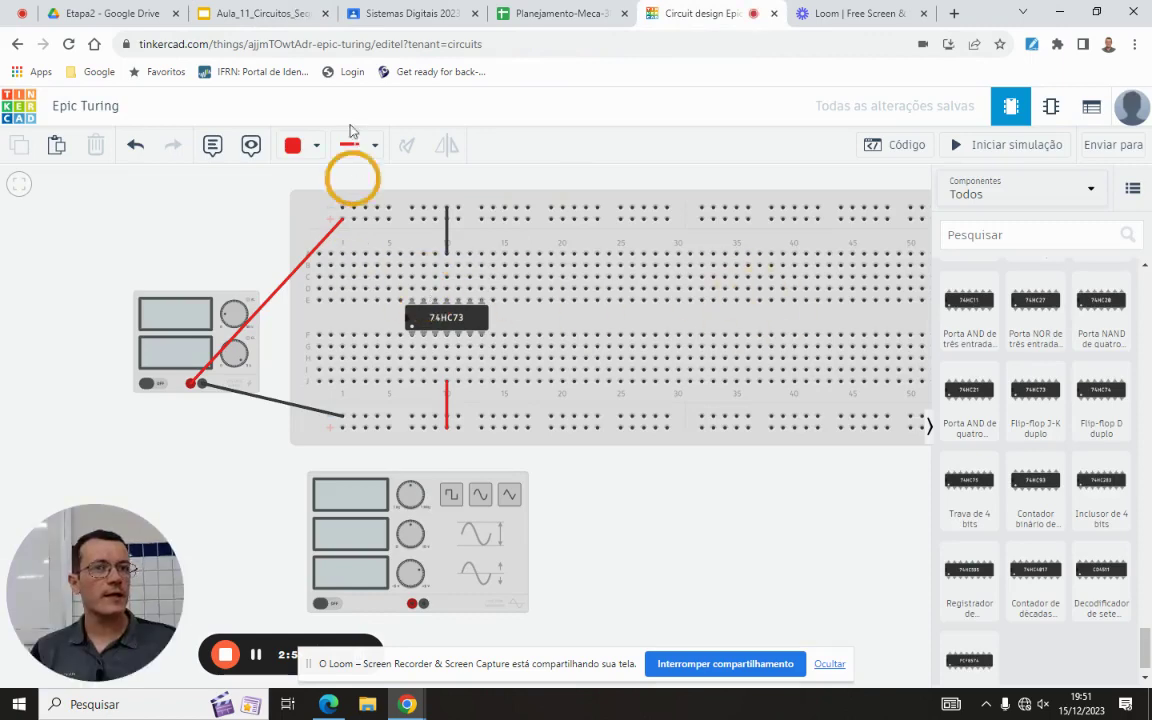
pyautogui.click(245, 13)
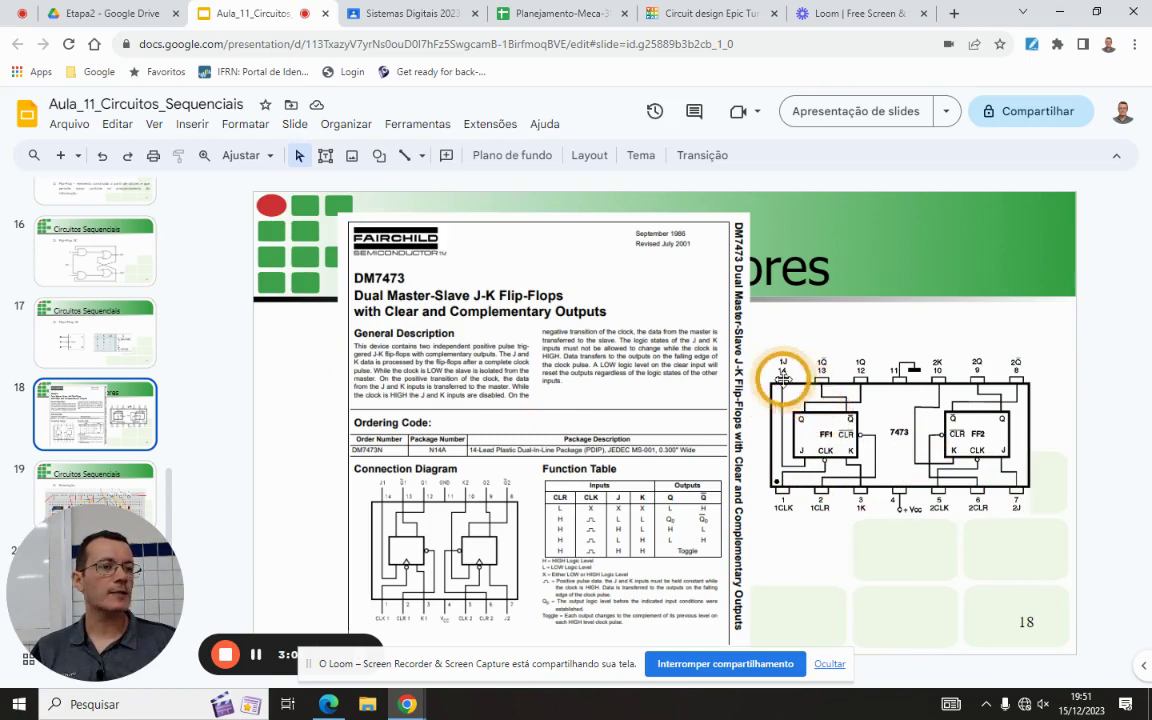
pyautogui.click(695, 14)
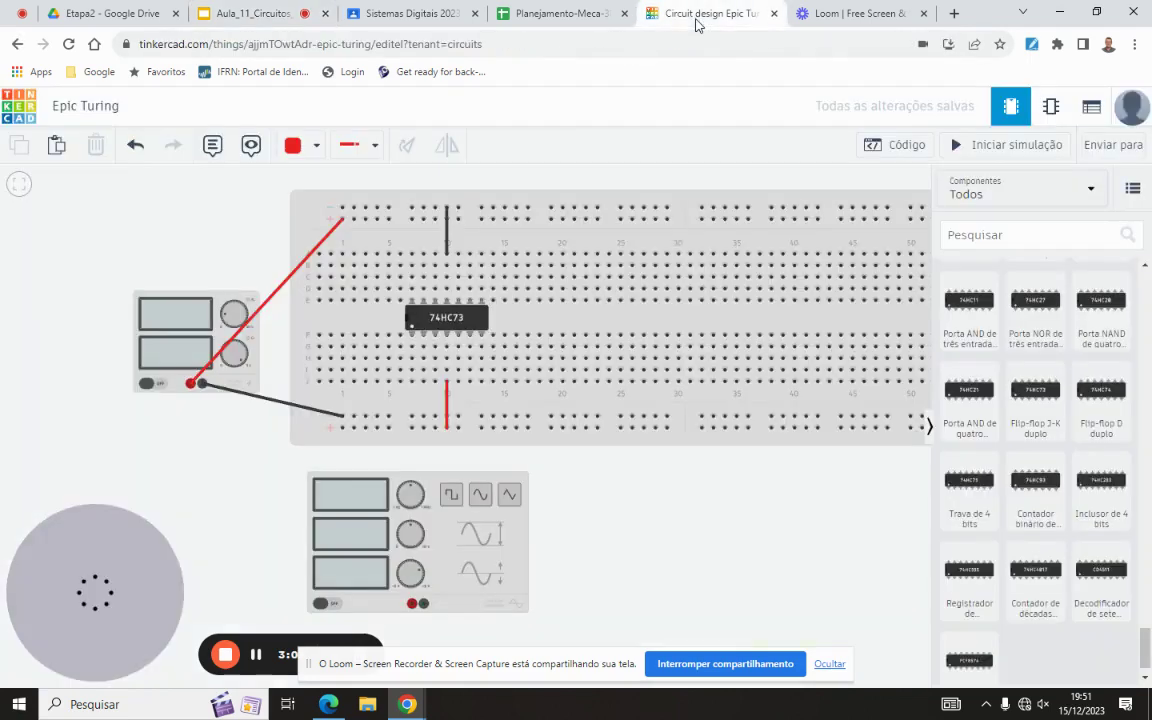
# Connect the J1 pin's column 7 to the upper positive rail and the J2 pin's column 13 to the lower one with red wires
pyautogui.click(411, 256)
pyautogui.click(412, 220)
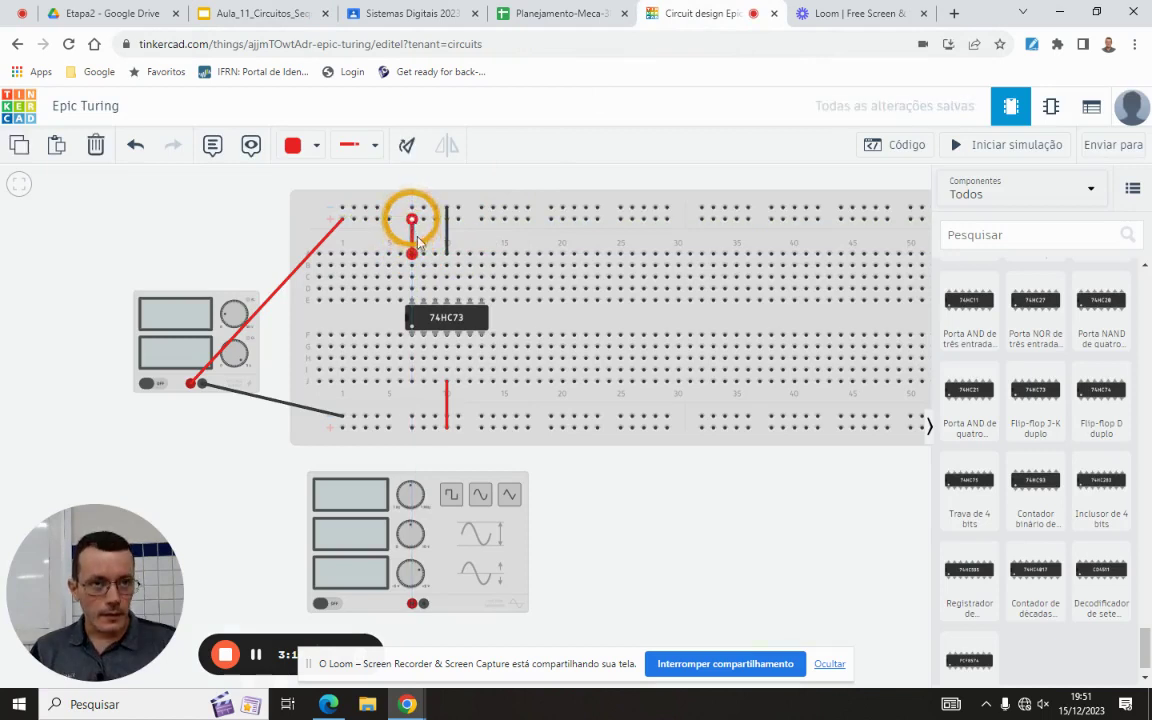
pyautogui.click(481, 370)
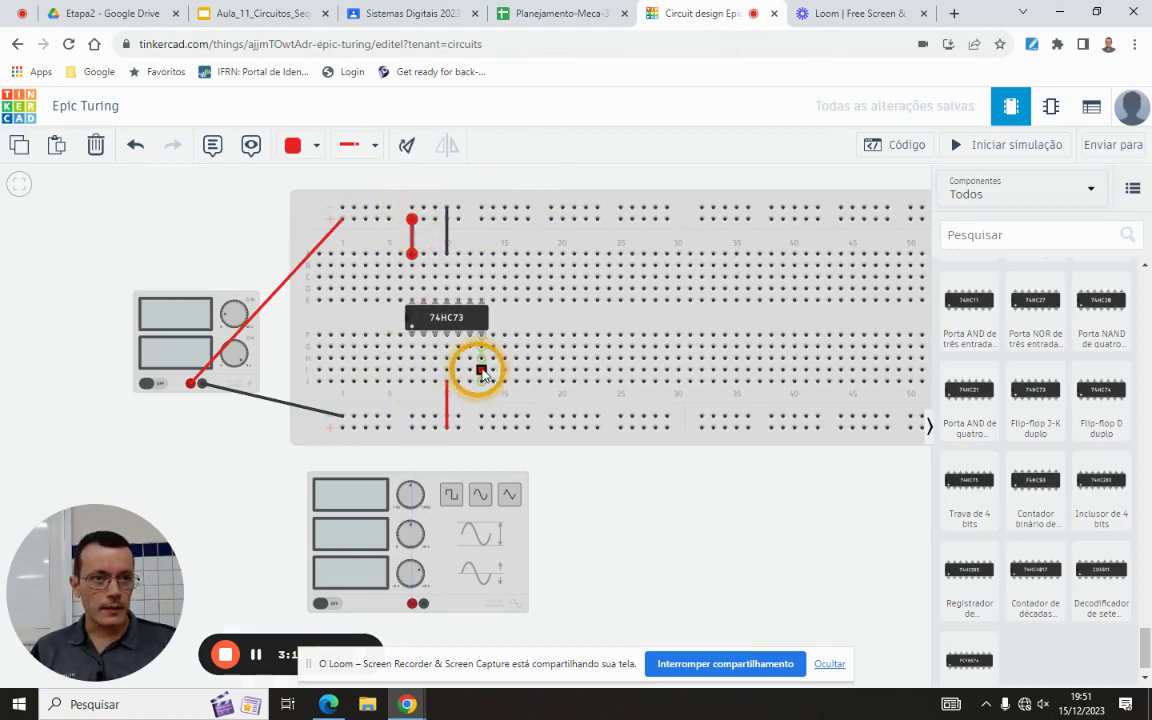
pyautogui.click(481, 425)
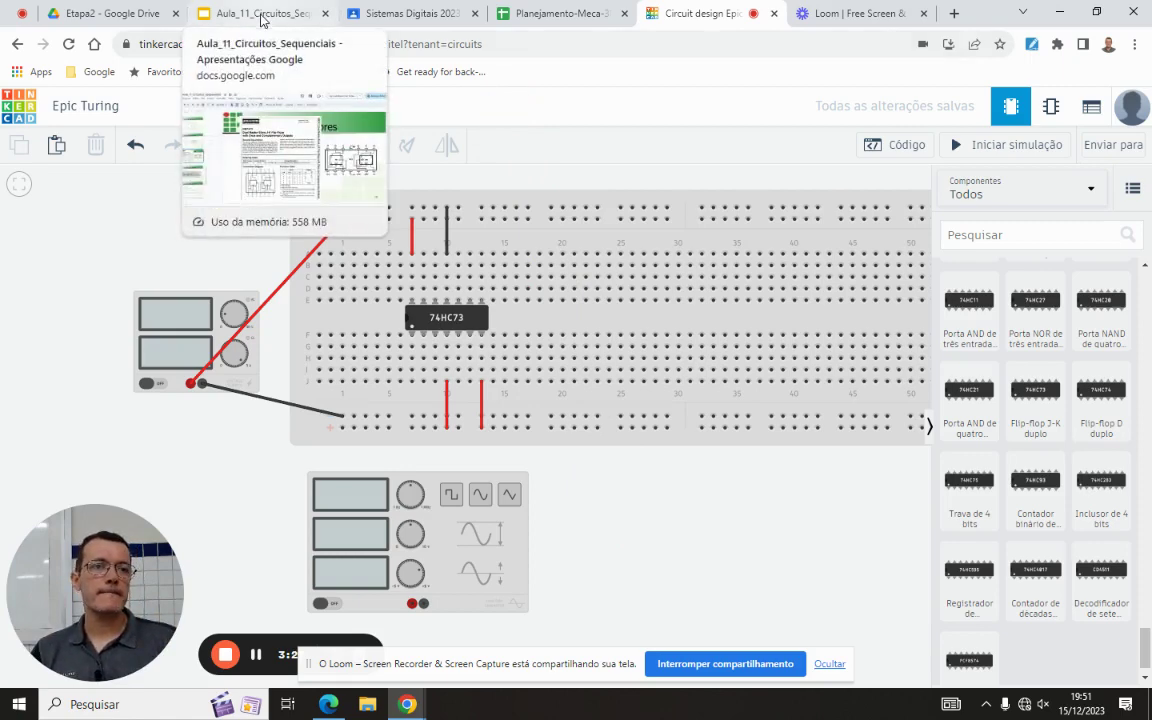
# Delete the function generator below the breadboard
pyautogui.click(512, 590)
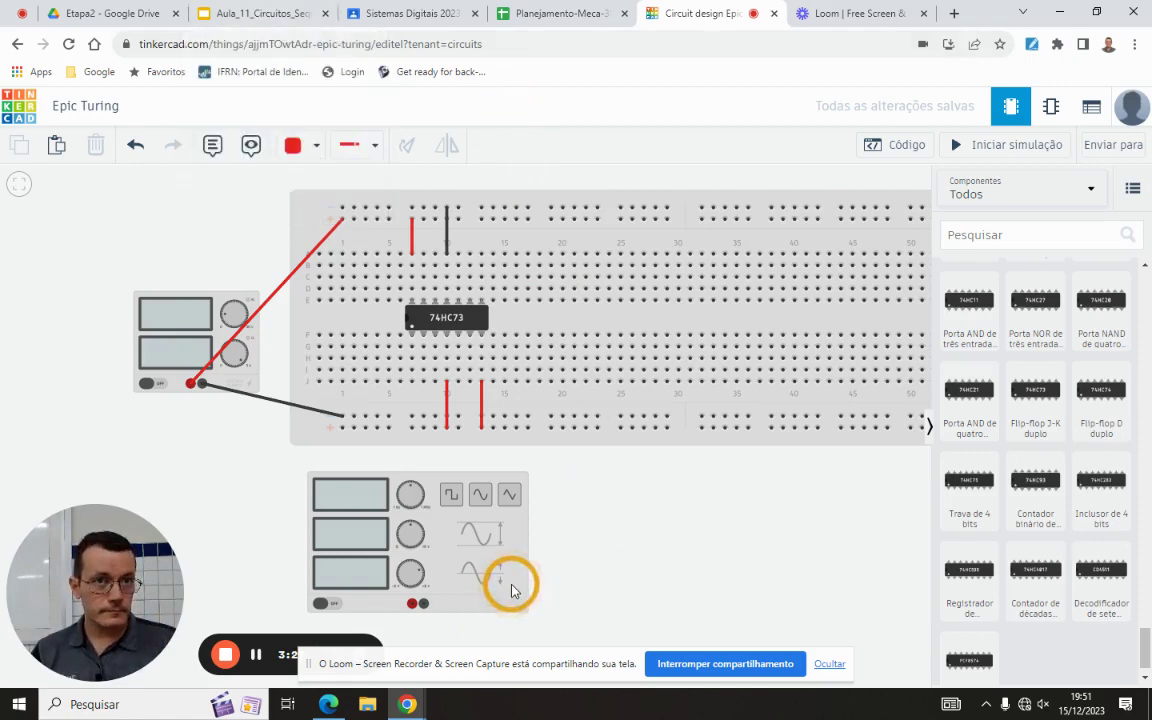
pyautogui.press('Delete')
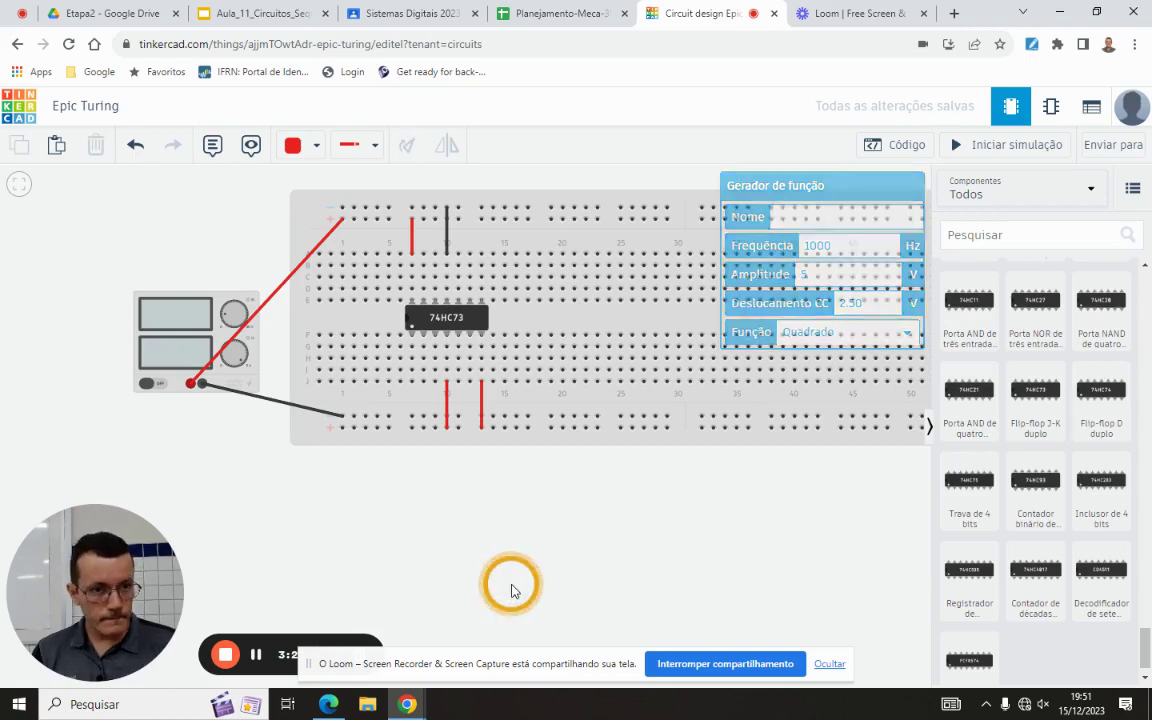
# Place a 1 kΩ resistor from column 4 to the lower negative rail and a pushbutton across the centre gap at columns 2 and 4
pyautogui.moveTo(236, 193); pyautogui.dragTo(257, 296)
pyautogui.scroll(3, 301, 288)
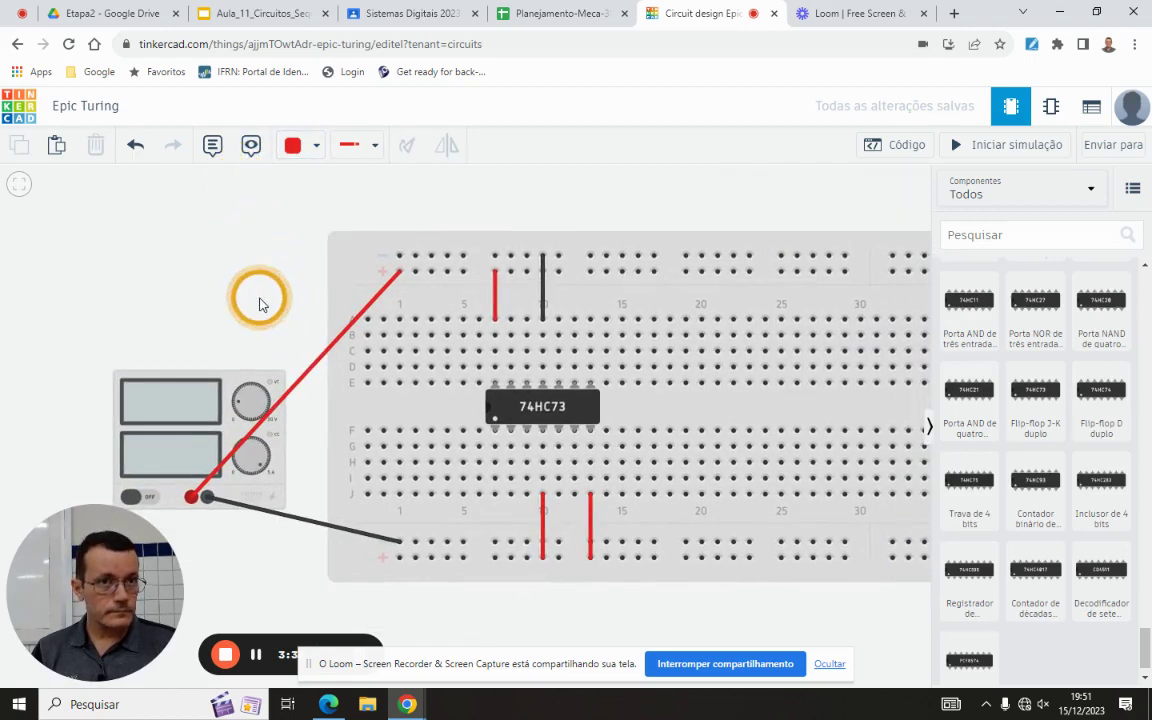
pyautogui.scroll(-5, 1068, 425)
pyautogui.scroll(15, 1068, 425)
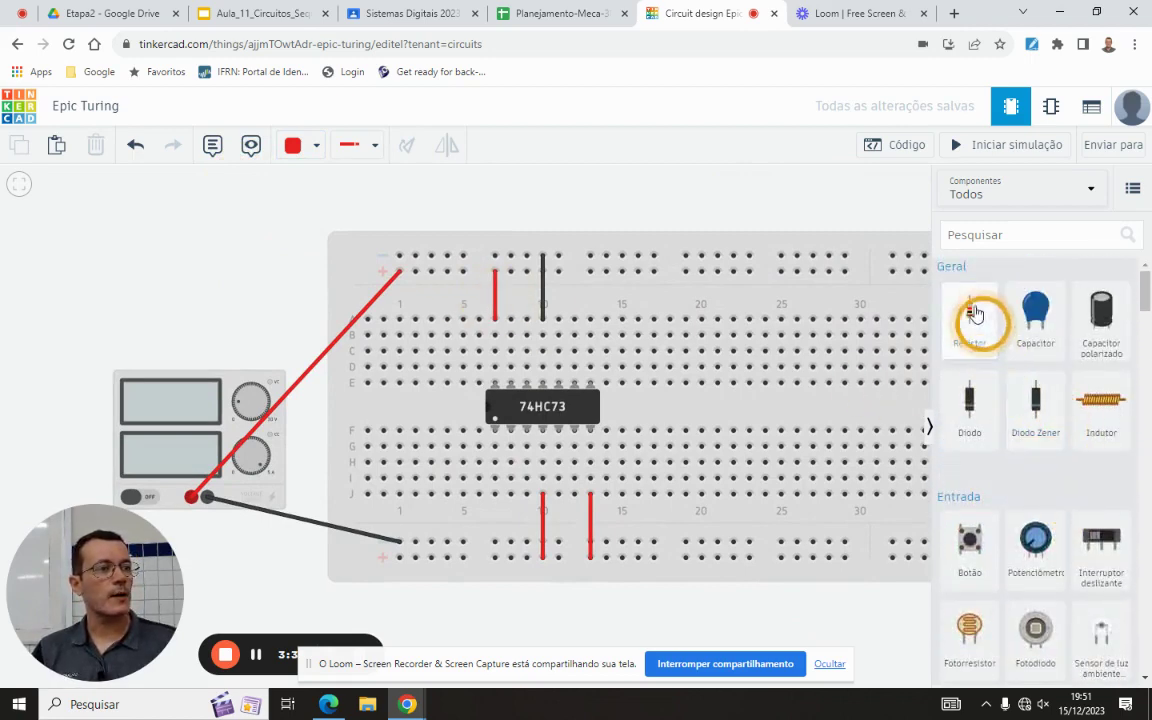
pyautogui.moveTo(969, 318); pyautogui.dragTo(447, 512)
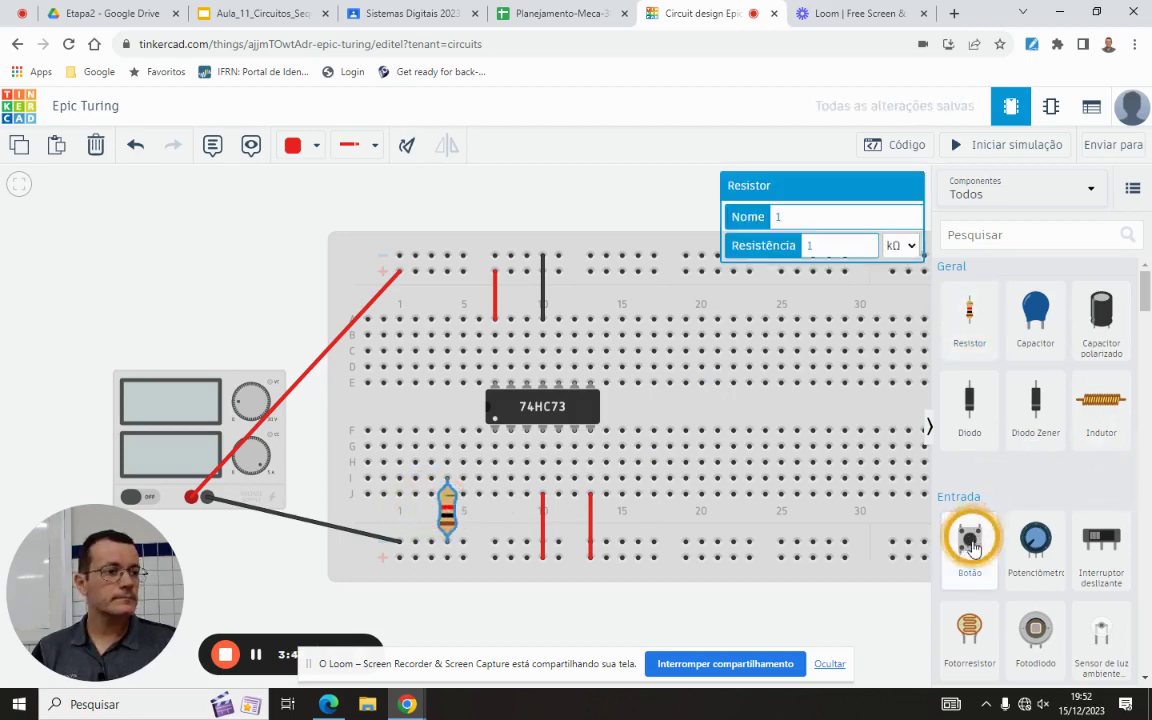
pyautogui.moveTo(970, 538); pyautogui.dragTo(430, 406)
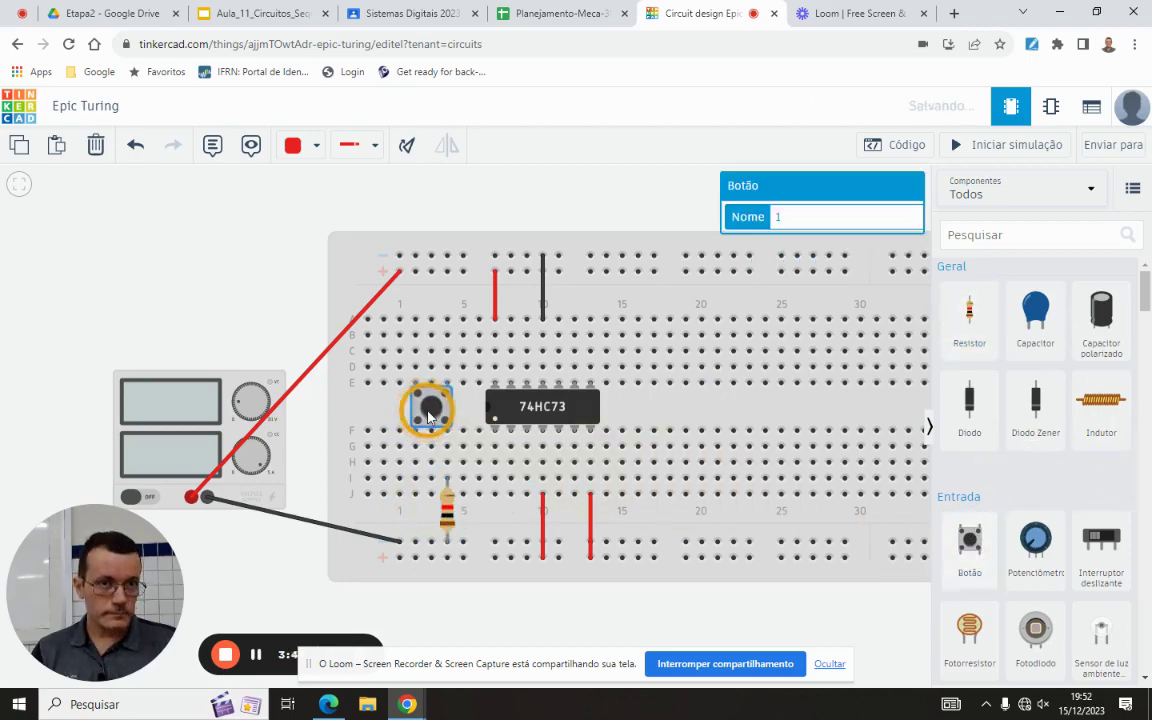
# Connect the pushbutton's column 2 to the upper positive rail with a red wire
pyautogui.moveTo(415, 320); pyautogui.dragTo(414, 269)
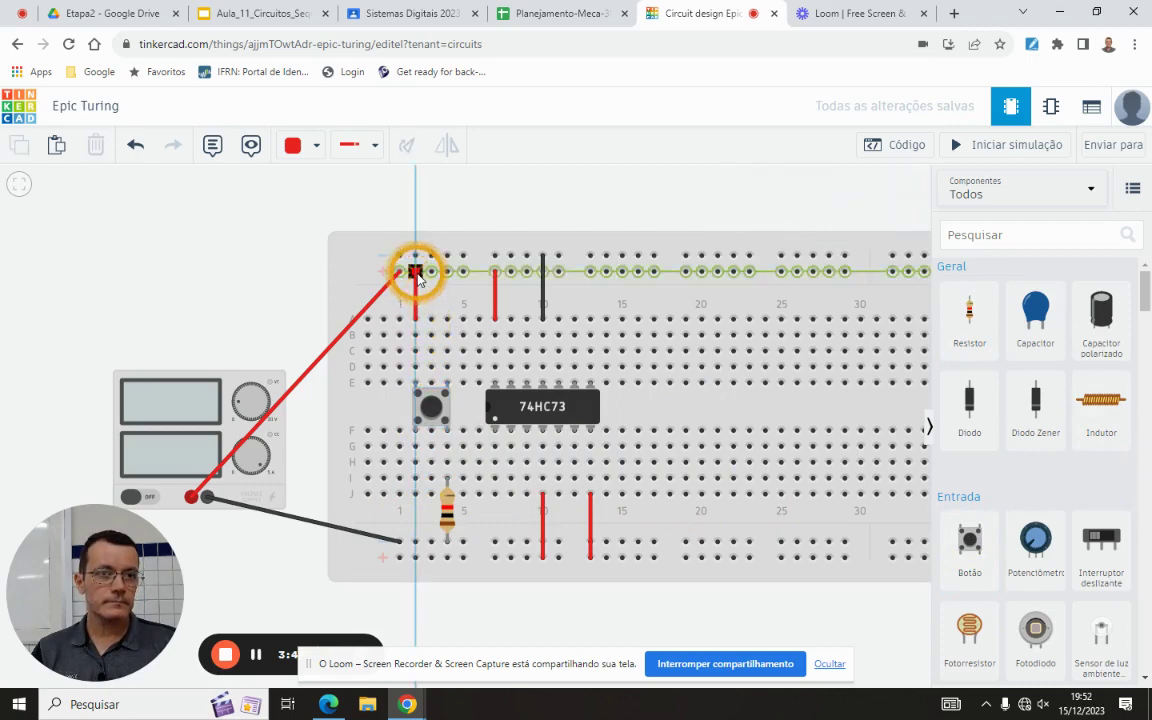
pyautogui.click(268, 268)
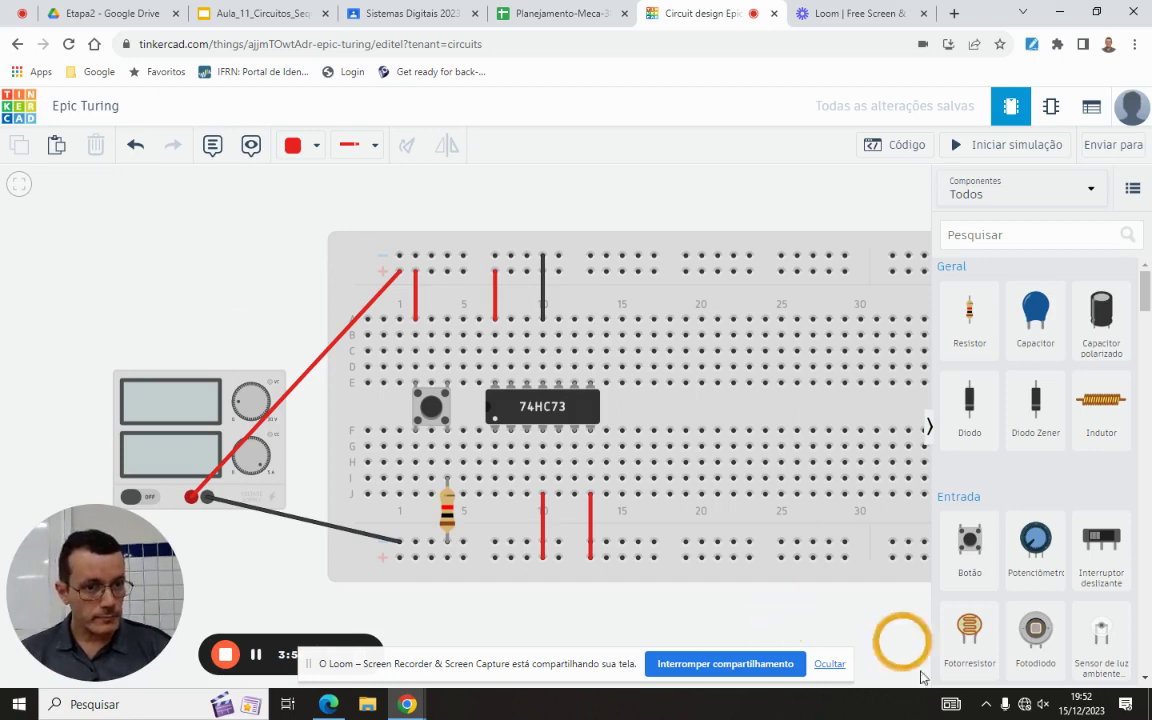
pyautogui.click(831, 667)
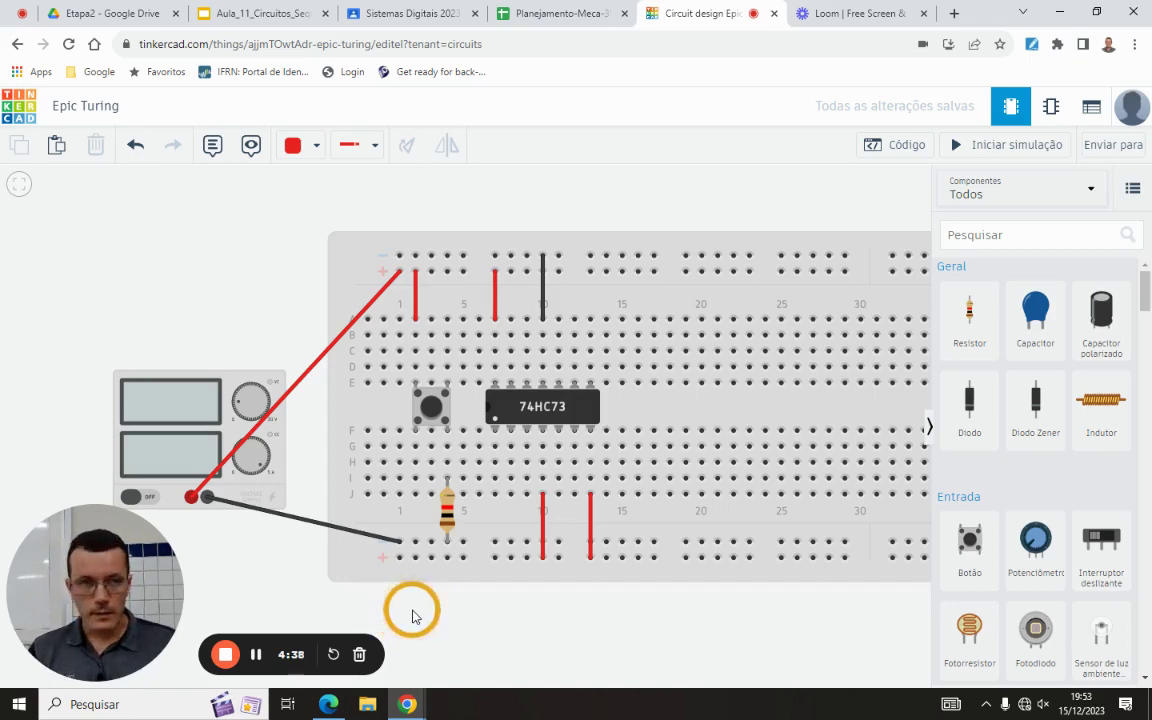
pyautogui.scroll(-2, 412, 615)
pyautogui.scroll(1, 265, 373)
pyautogui.scroll(1, 337, 412)
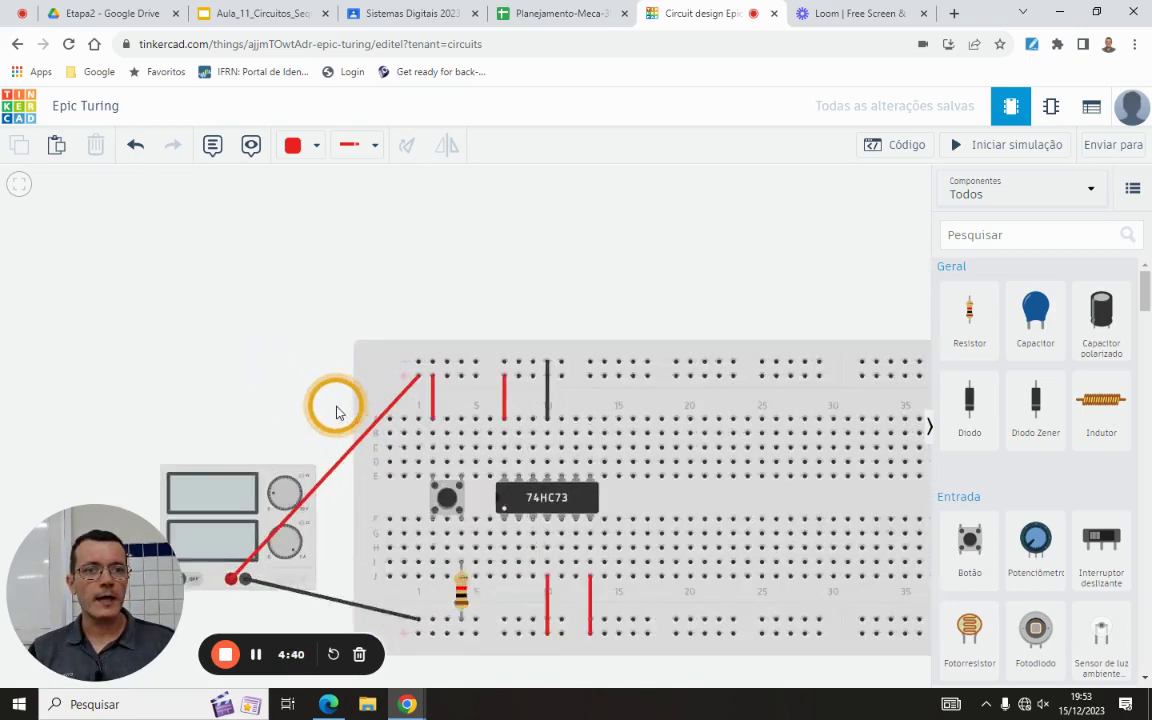
pyautogui.scroll(3, 337, 412)
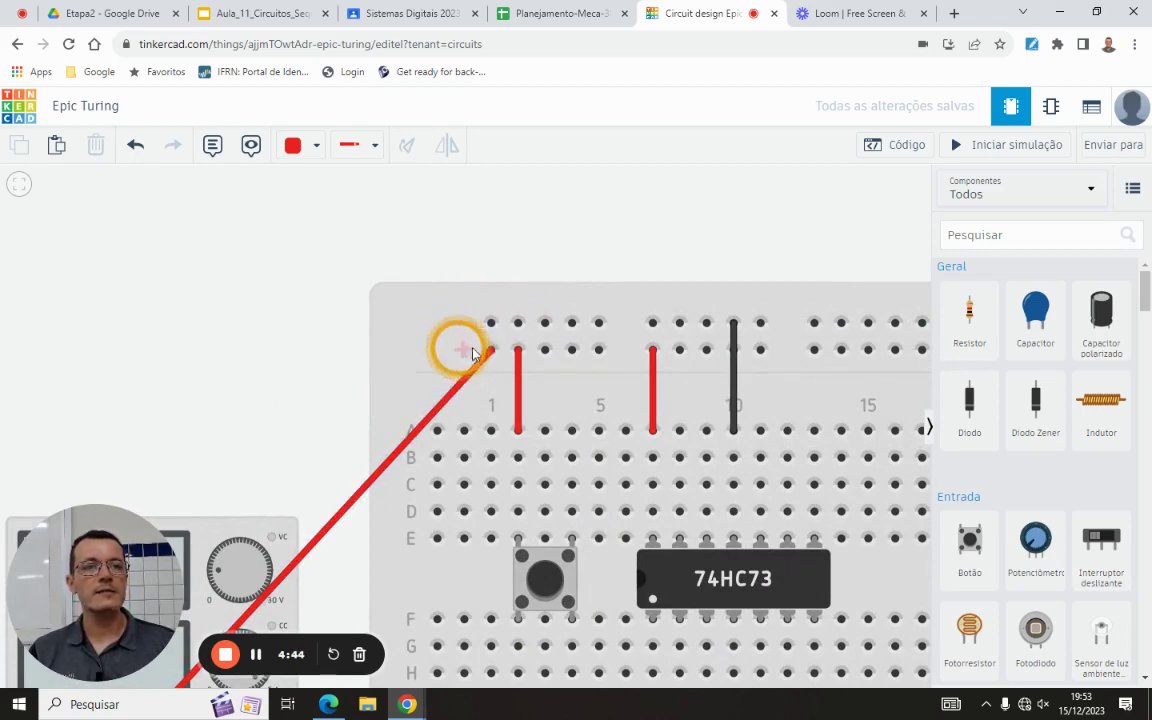
pyautogui.scroll(-4, 460, 345)
pyautogui.moveTo(482, 241); pyautogui.dragTo(262, 197)
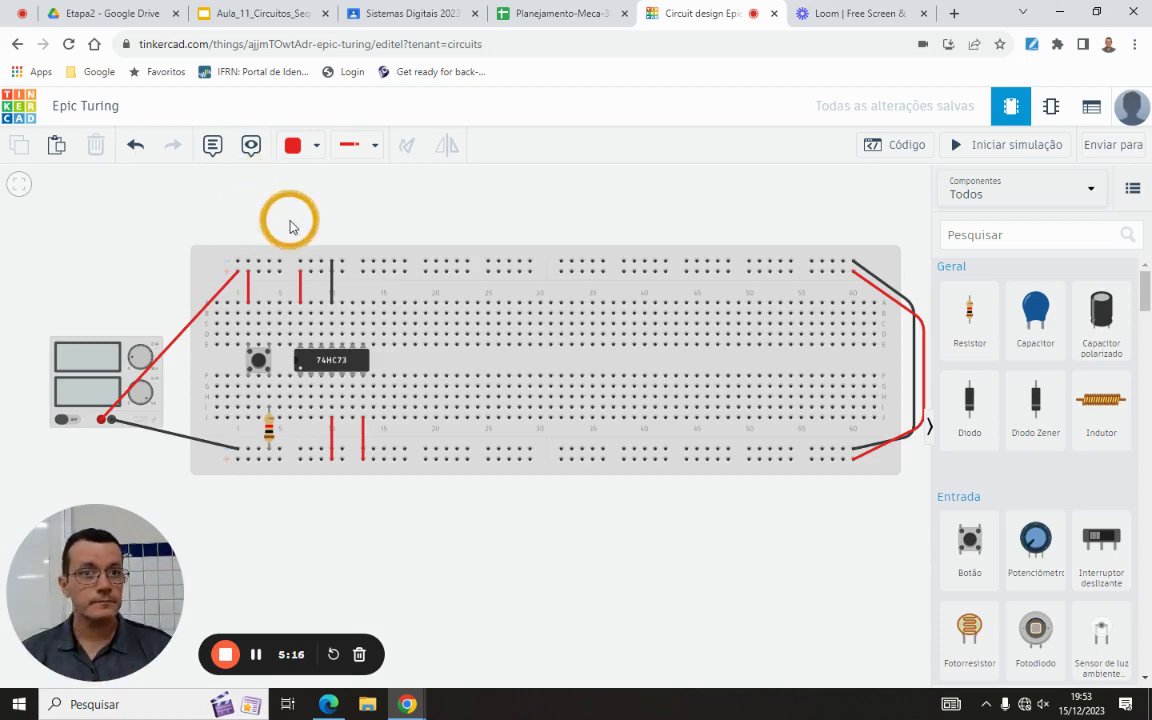
pyautogui.scroll(2, 289, 222)
pyautogui.moveTo(289, 222); pyautogui.dragTo(453, 198)
pyautogui.scroll(1, 432, 195)
pyautogui.scroll(1, 458, 193)
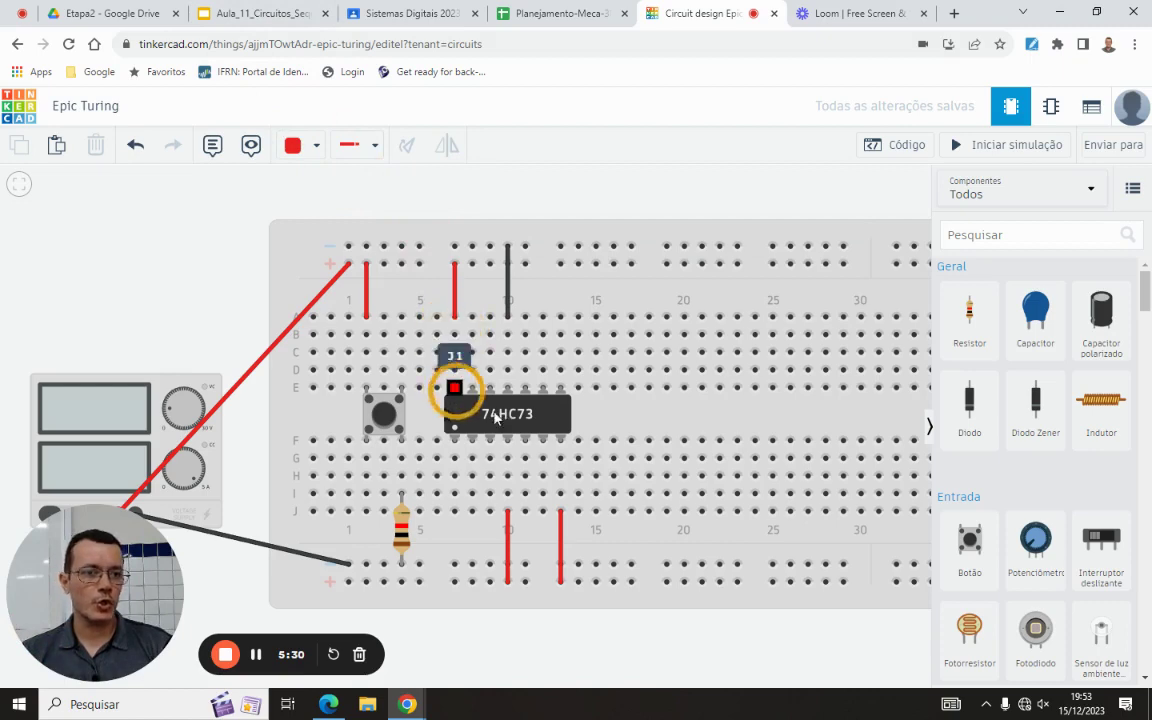
# Using the 7473 pinout slide, wire K1 at column 9 to the lower positive rail and K2 at column 11 to the upper one in red
pyautogui.click(272, 13)
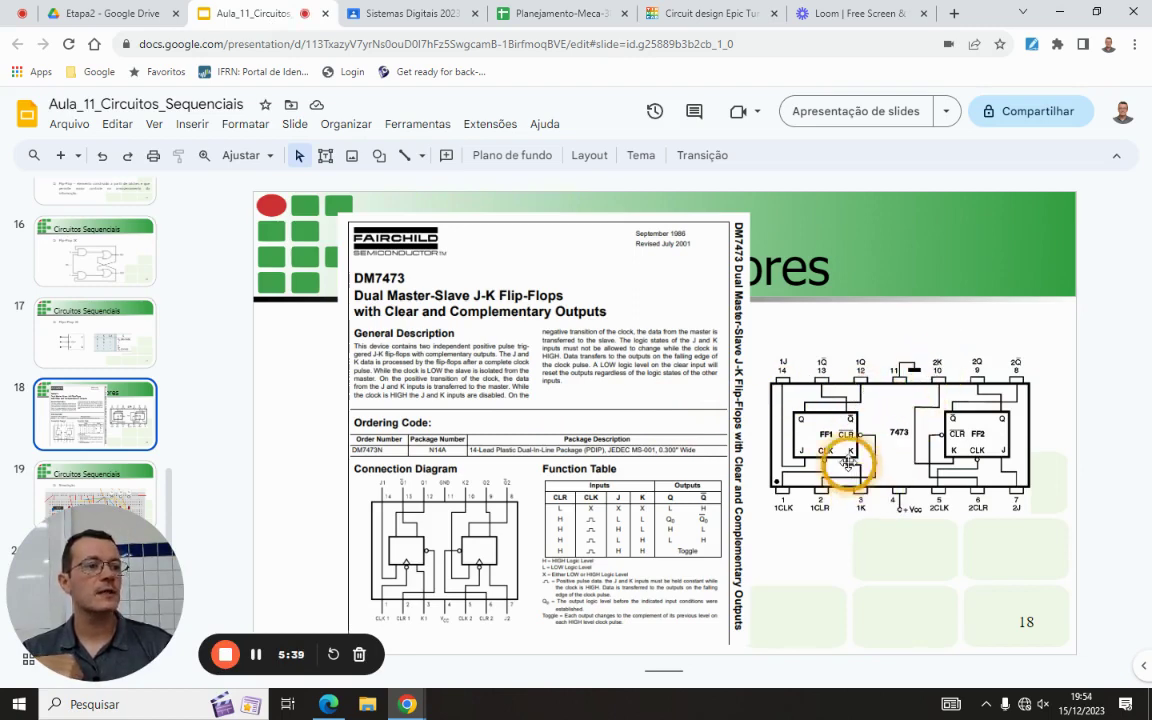
pyautogui.click(690, 13)
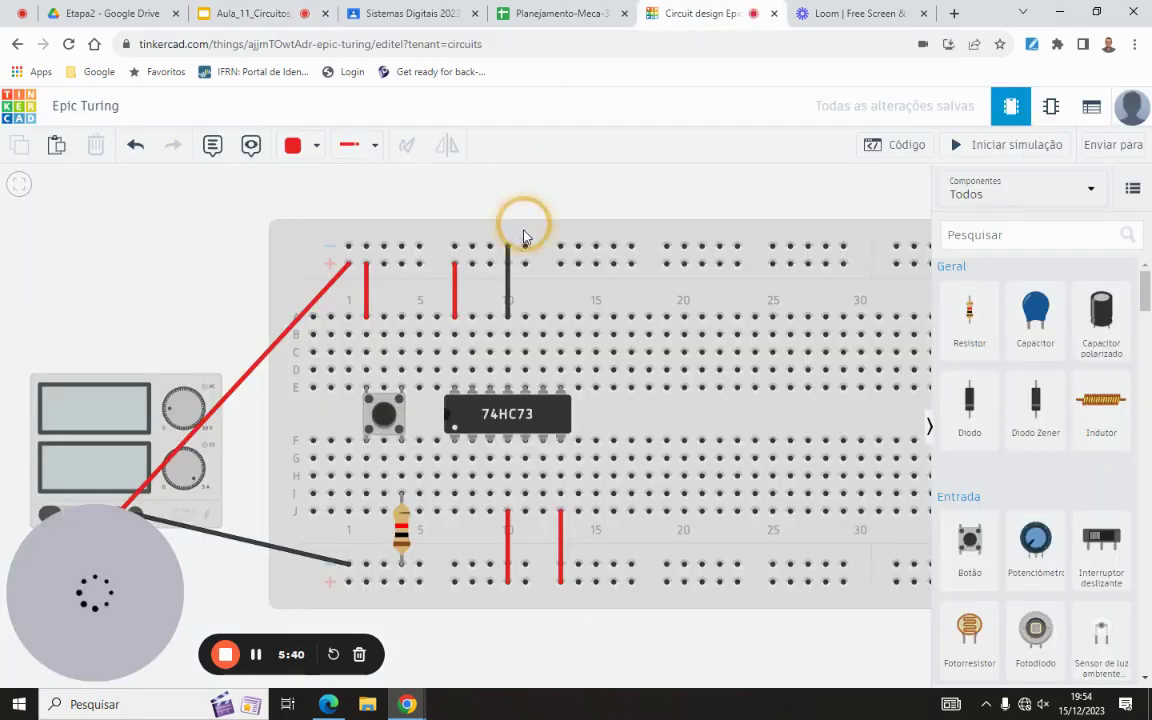
pyautogui.click(228, 14)
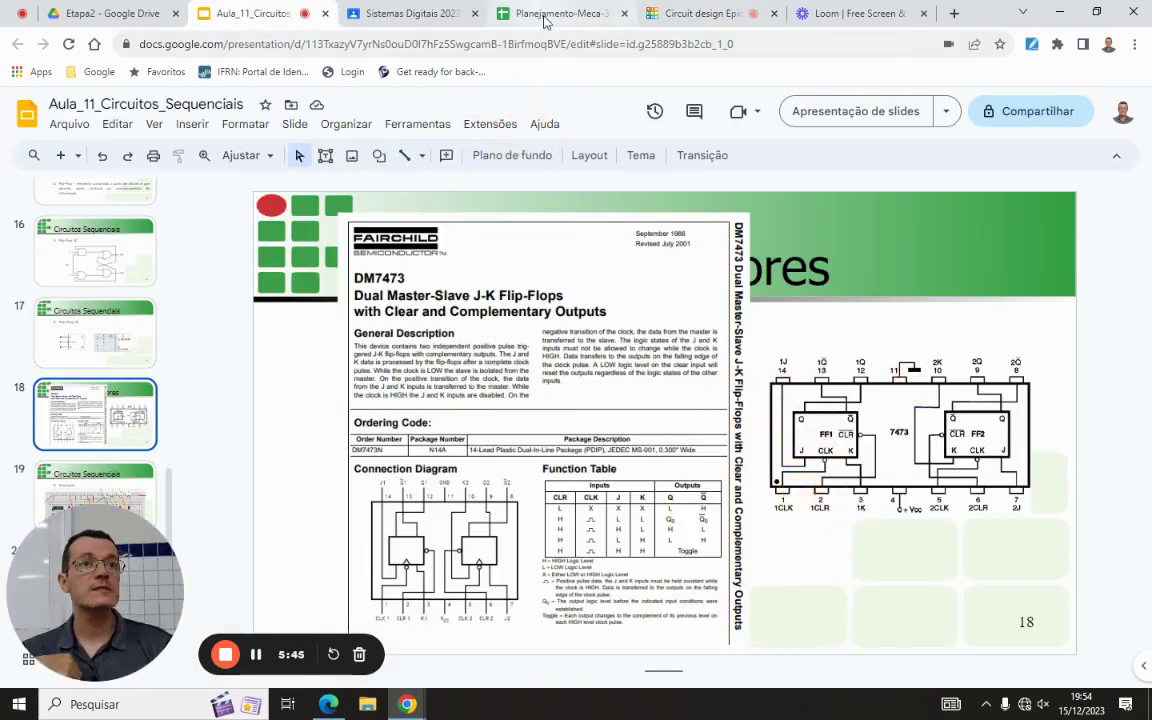
pyautogui.click(672, 13)
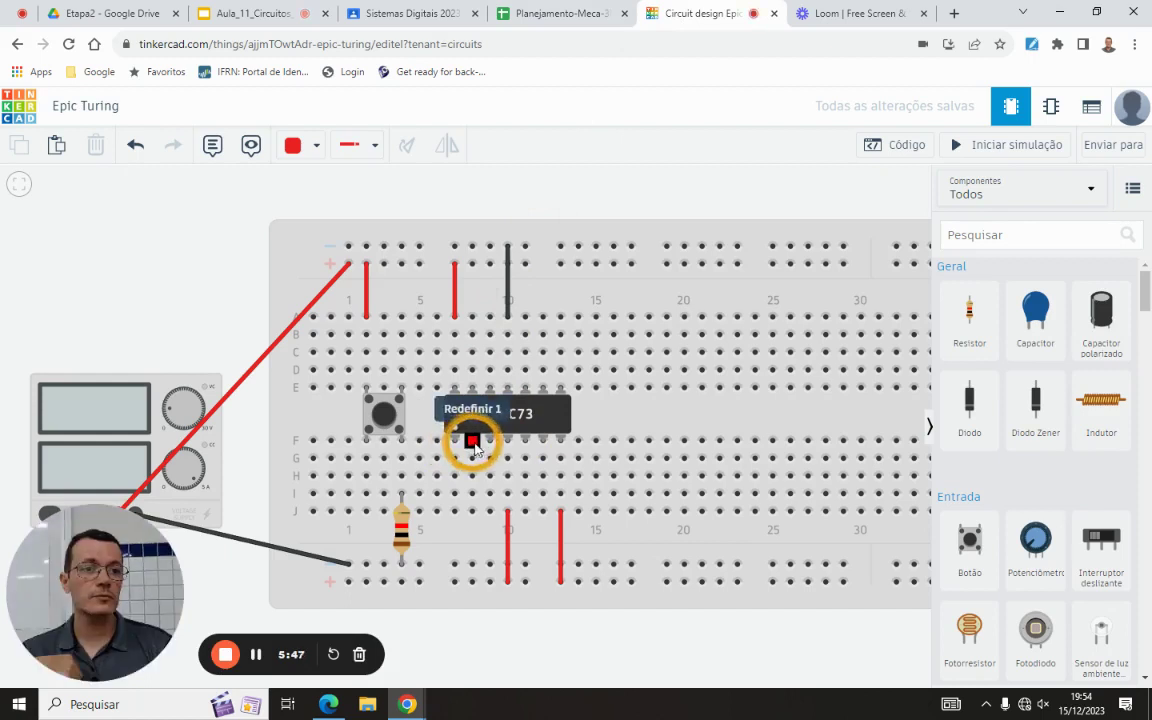
pyautogui.click(489, 512)
pyautogui.click(489, 582)
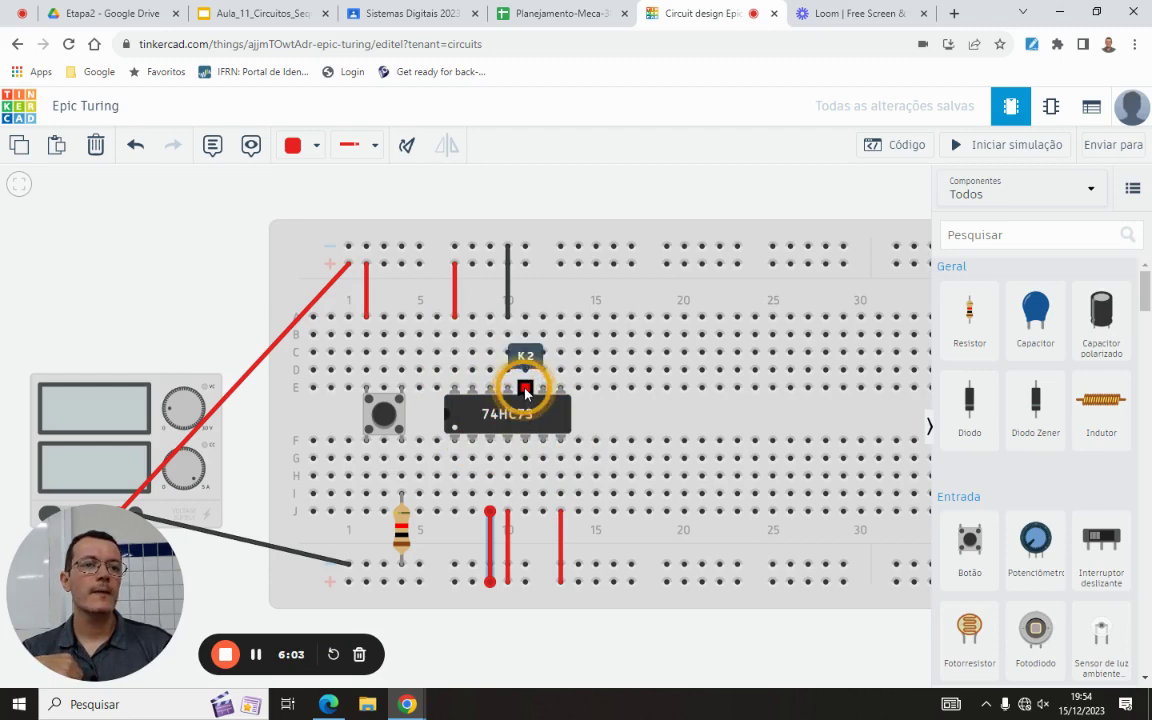
pyautogui.click(525, 318)
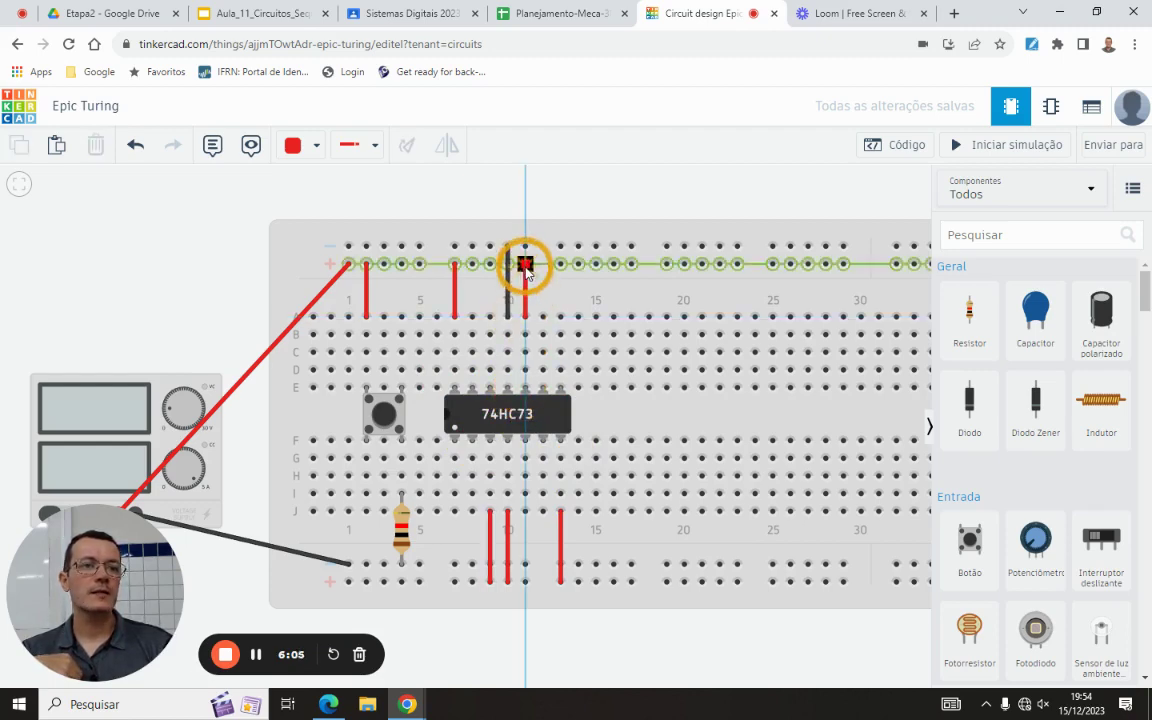
pyautogui.click(525, 264)
# Check the 7473 pinout slide and connect both clear pins, at columns 8 and 12, to the lower positive rail with red wires
pyautogui.click(288, 15)
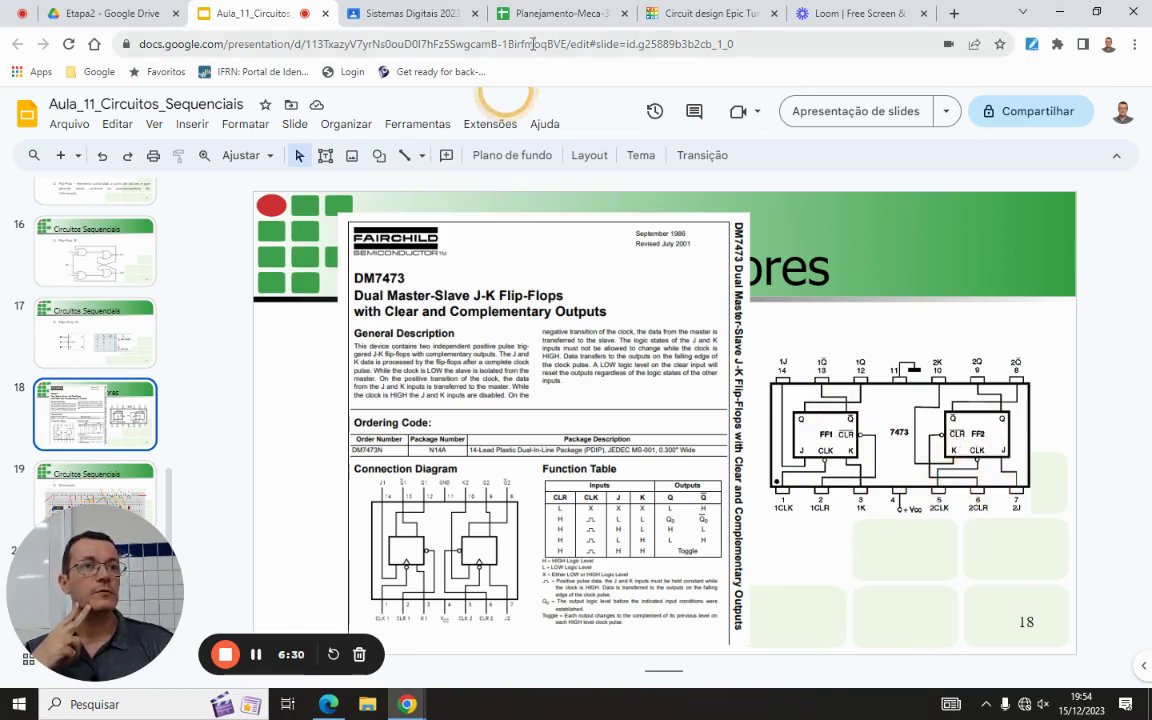
pyautogui.click(690, 13)
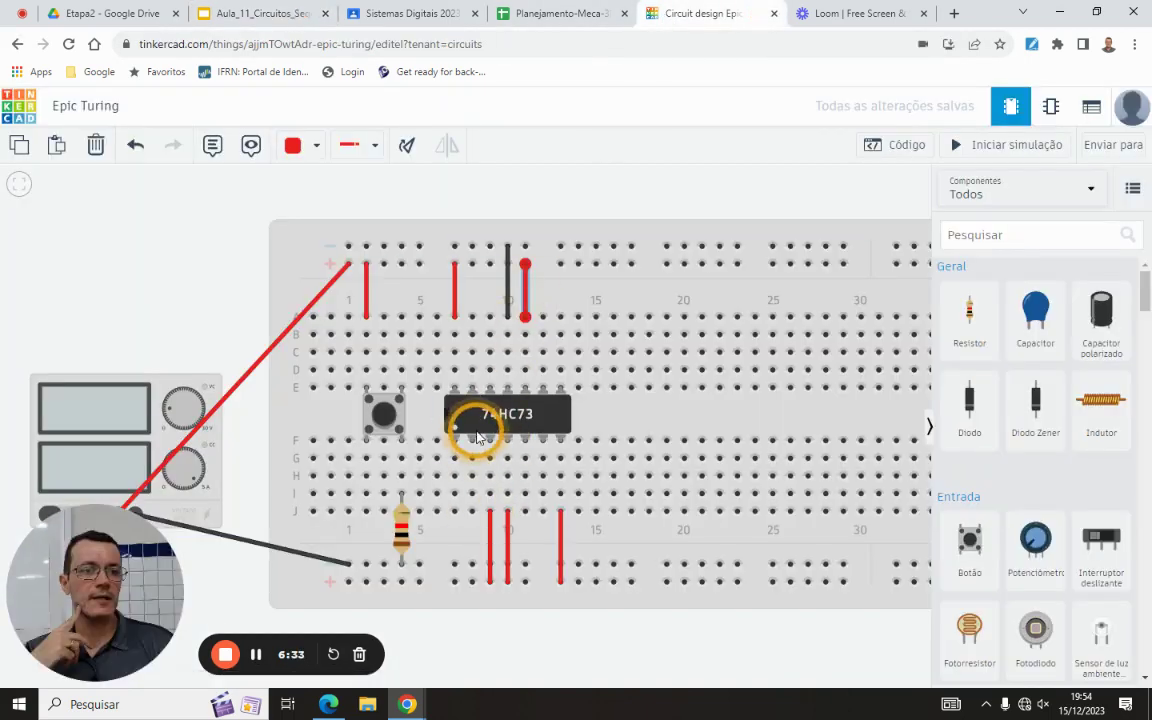
pyautogui.click(472, 441)
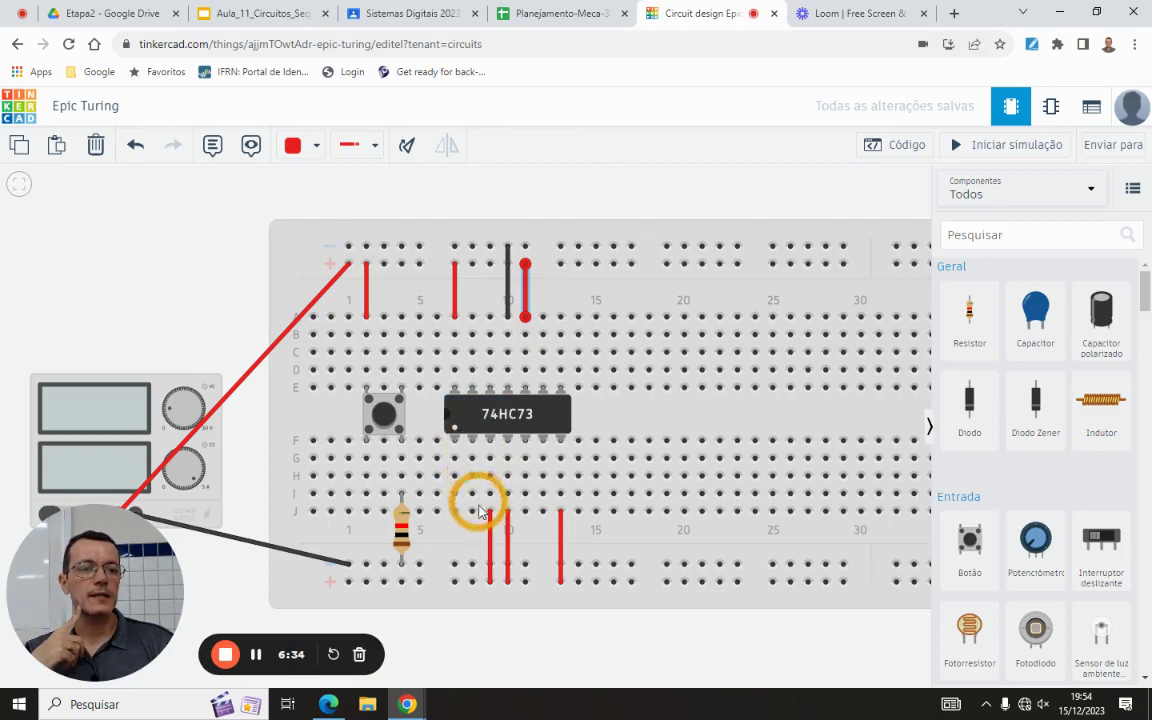
pyautogui.click(472, 581)
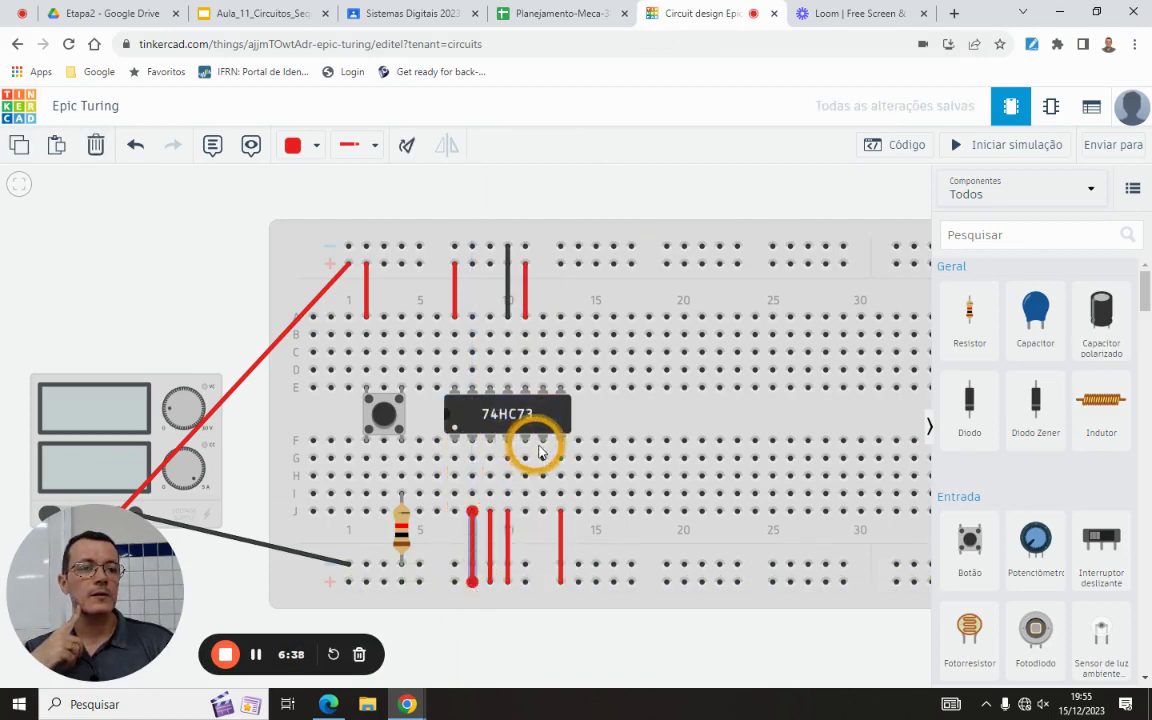
pyautogui.moveTo(545, 515); pyautogui.dragTo(526, 584)
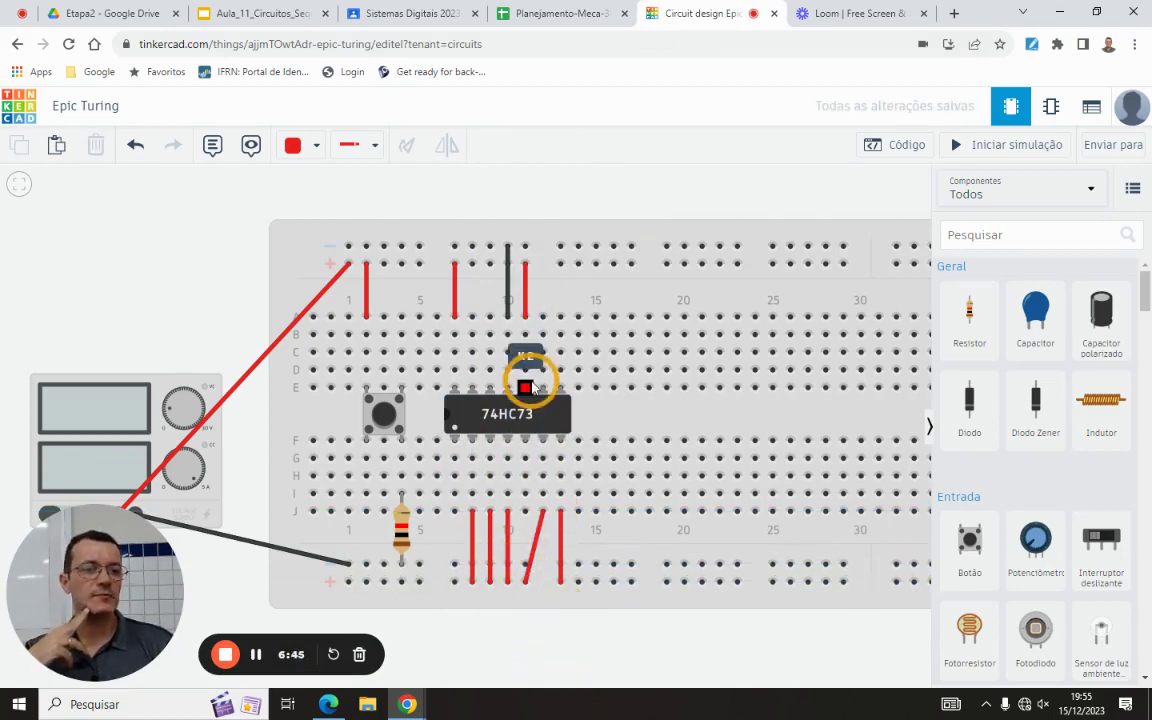
# Check the 7473 pinout slide and wire the pushbutton's column 4 to the first clock pin at column 7 in pink
pyautogui.click(274, 13)
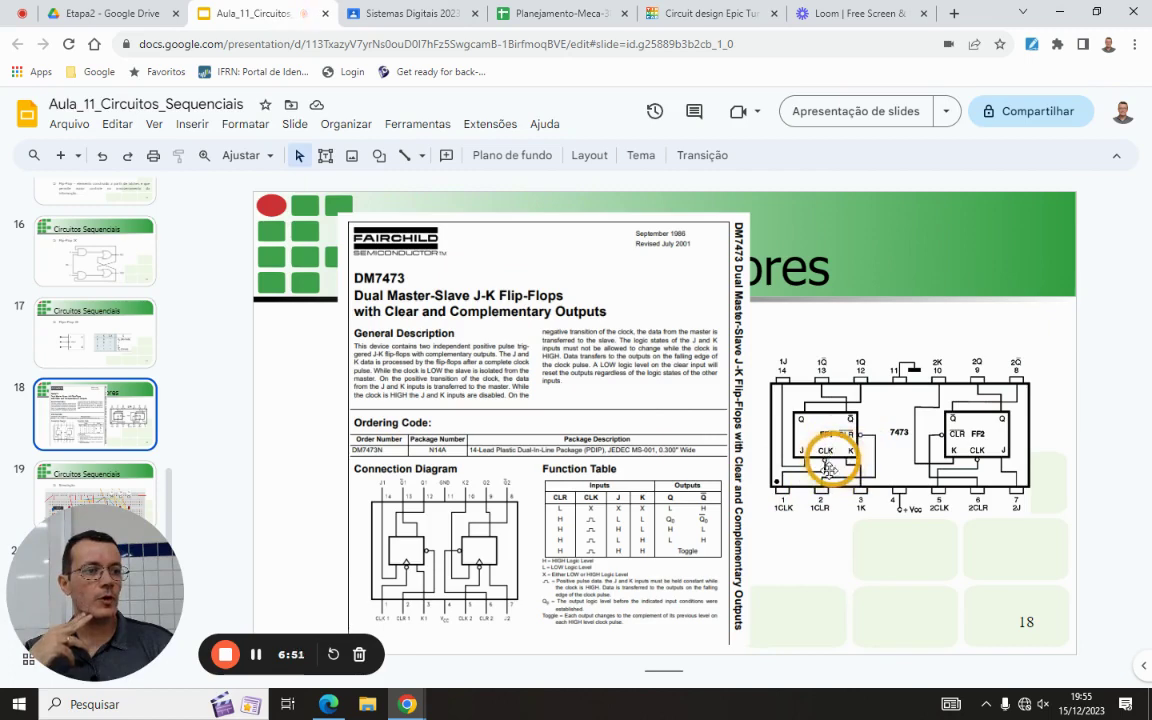
pyautogui.click(662, 18)
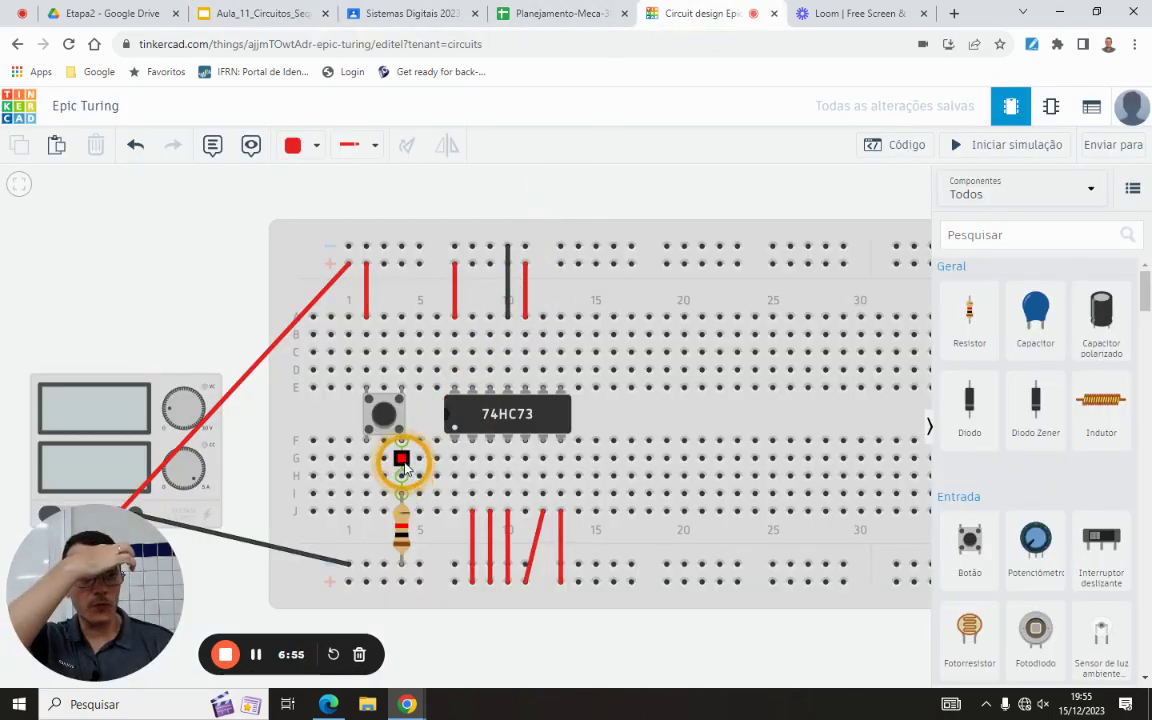
pyautogui.click(401, 458)
pyautogui.click(454, 458)
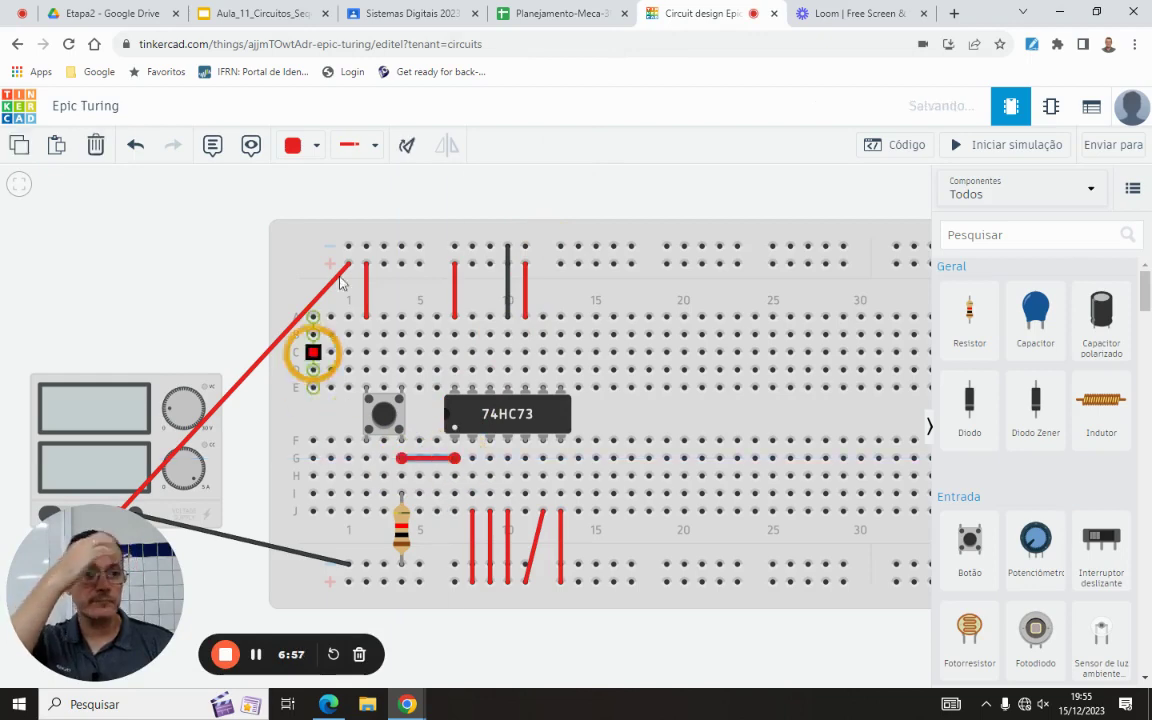
pyautogui.click(383, 263)
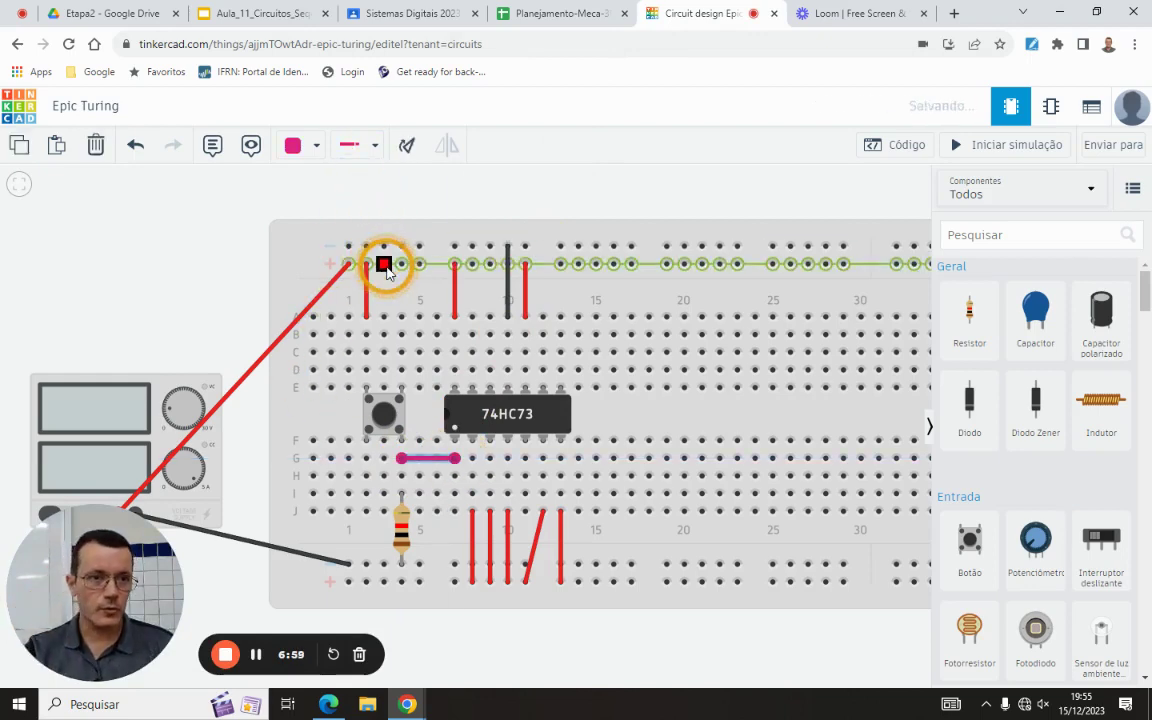
pyautogui.press('Escape')
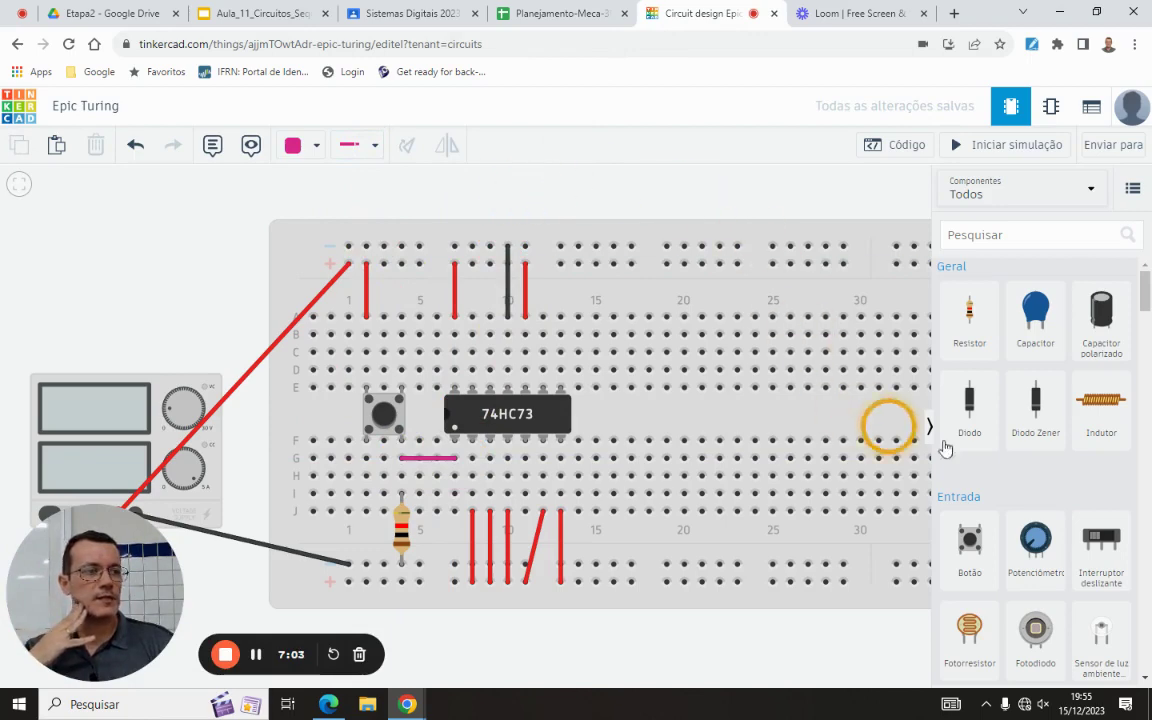
# Place two 330 Ω resistors from columns 21 and 25 to the lower negative rail, duplicating the first one
pyautogui.scroll(-2, 972, 458)
pyautogui.scroll(-1, 972, 463)
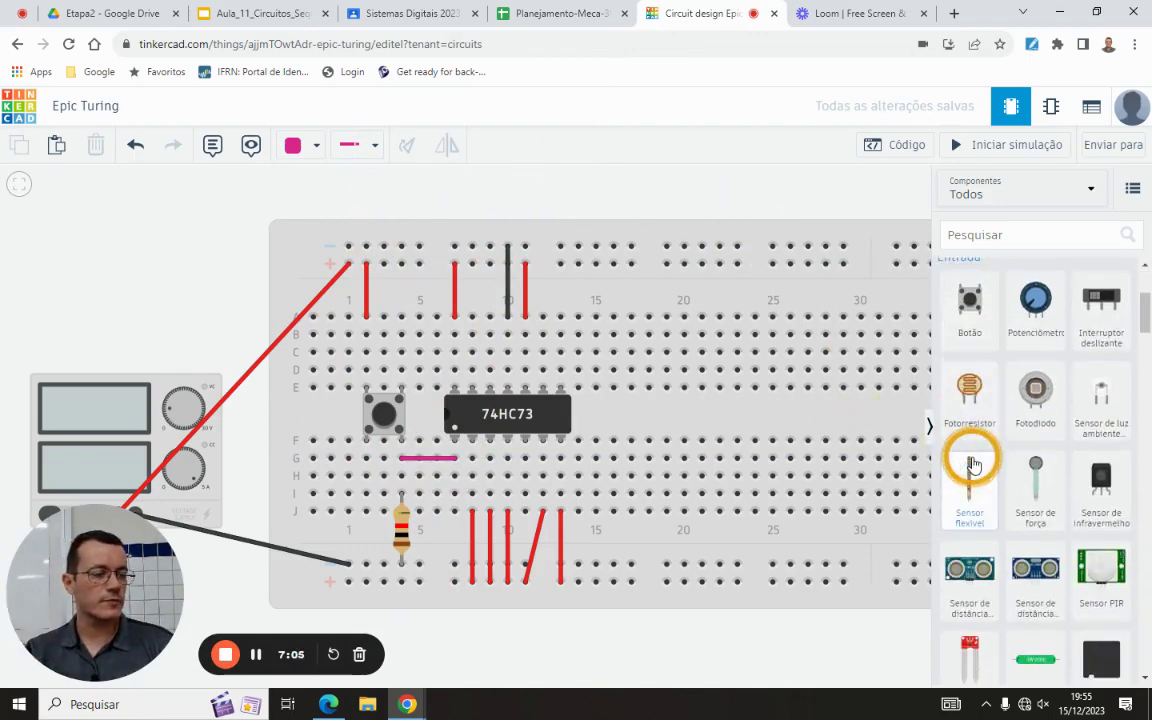
pyautogui.scroll(-1, 972, 468)
pyautogui.scroll(4, 972, 465)
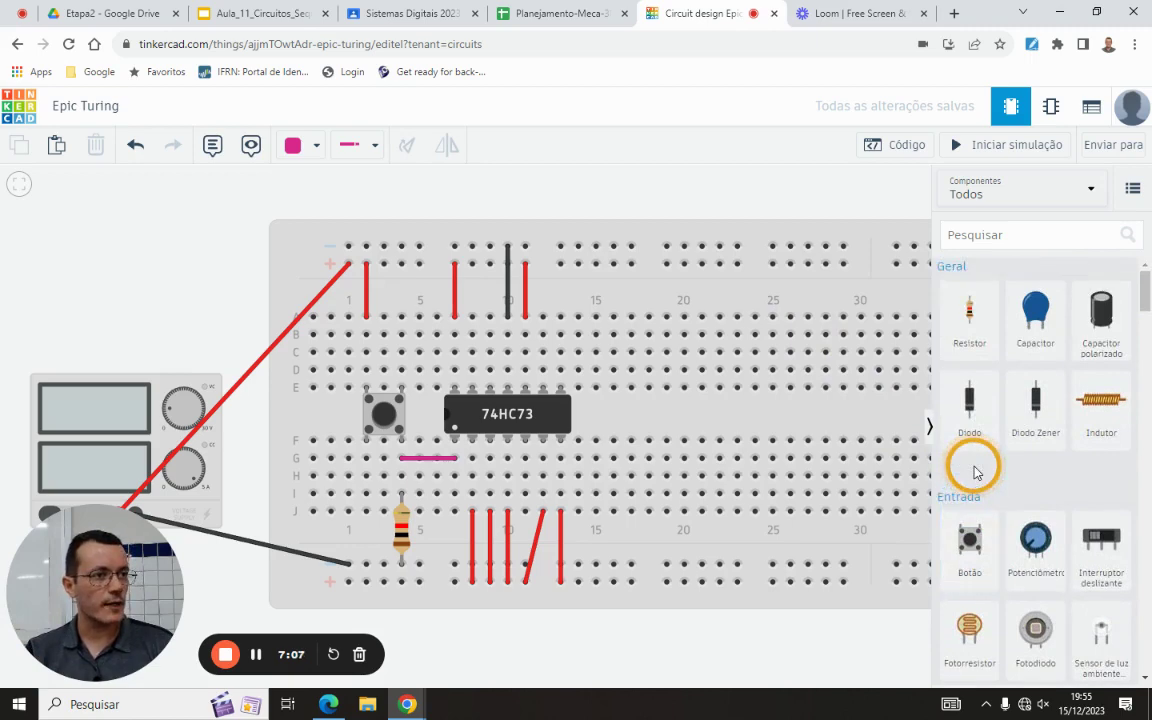
pyautogui.moveTo(975, 298); pyautogui.dragTo(701, 528)
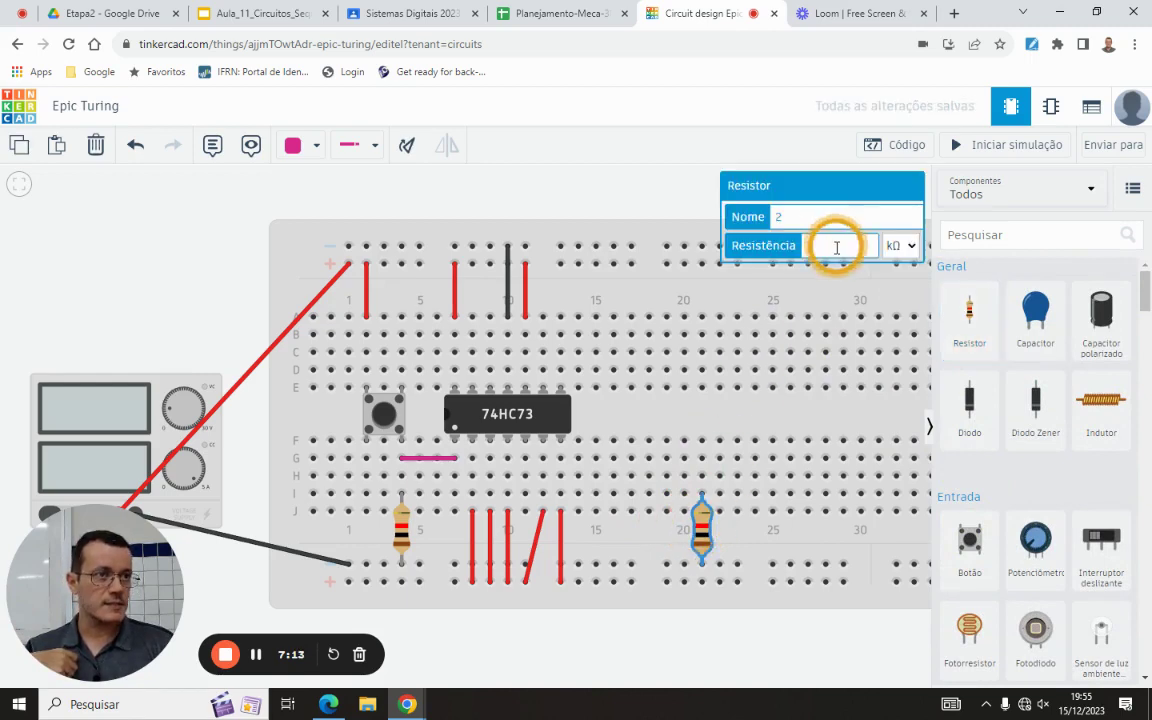
pyautogui.moveTo(830, 244); pyautogui.dragTo(791, 244)
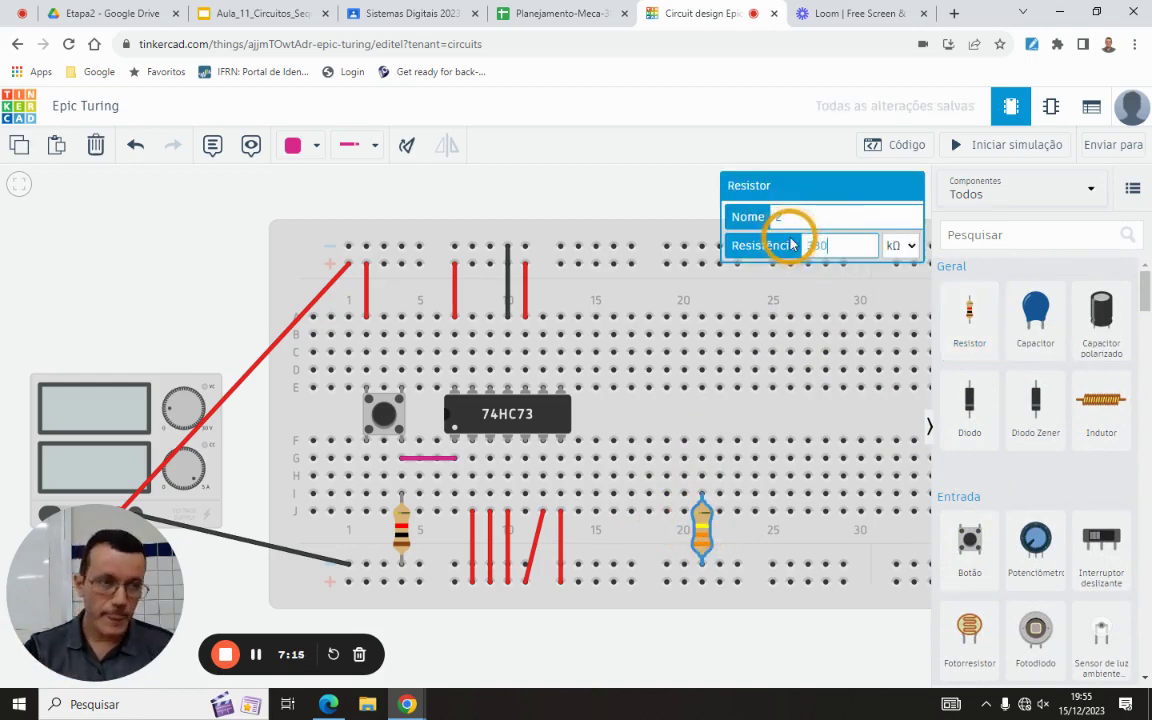
pyautogui.click(900, 245)
pyautogui.click(891, 331)
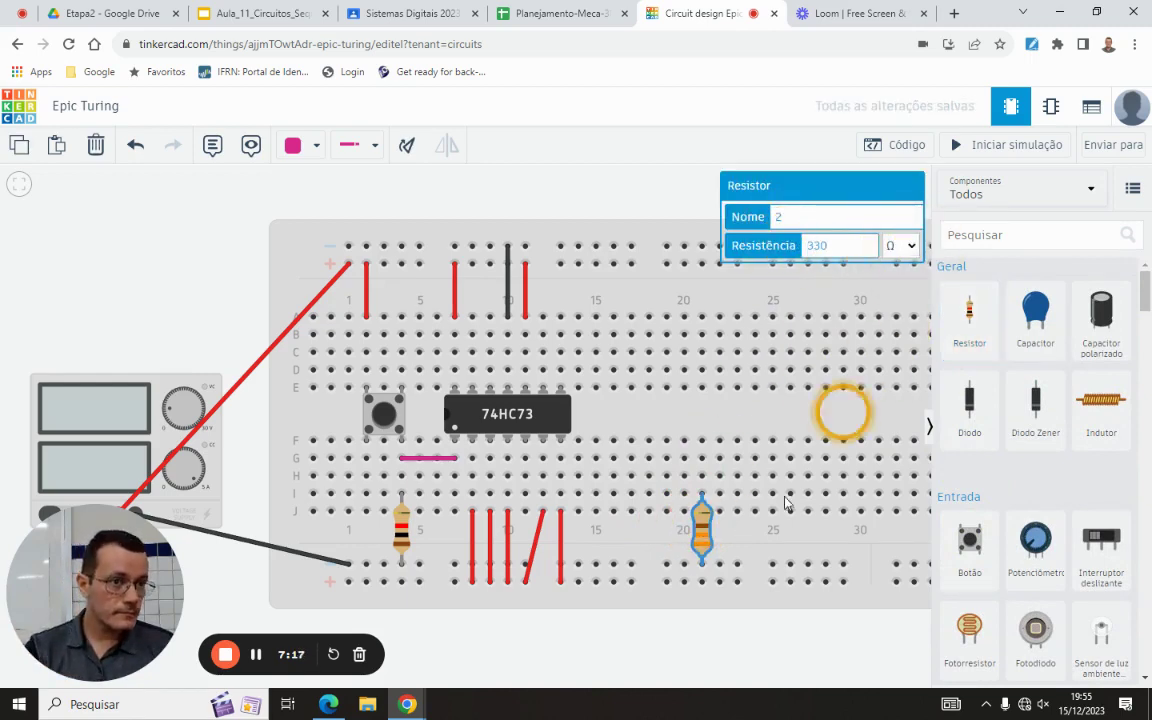
pyautogui.click(702, 537)
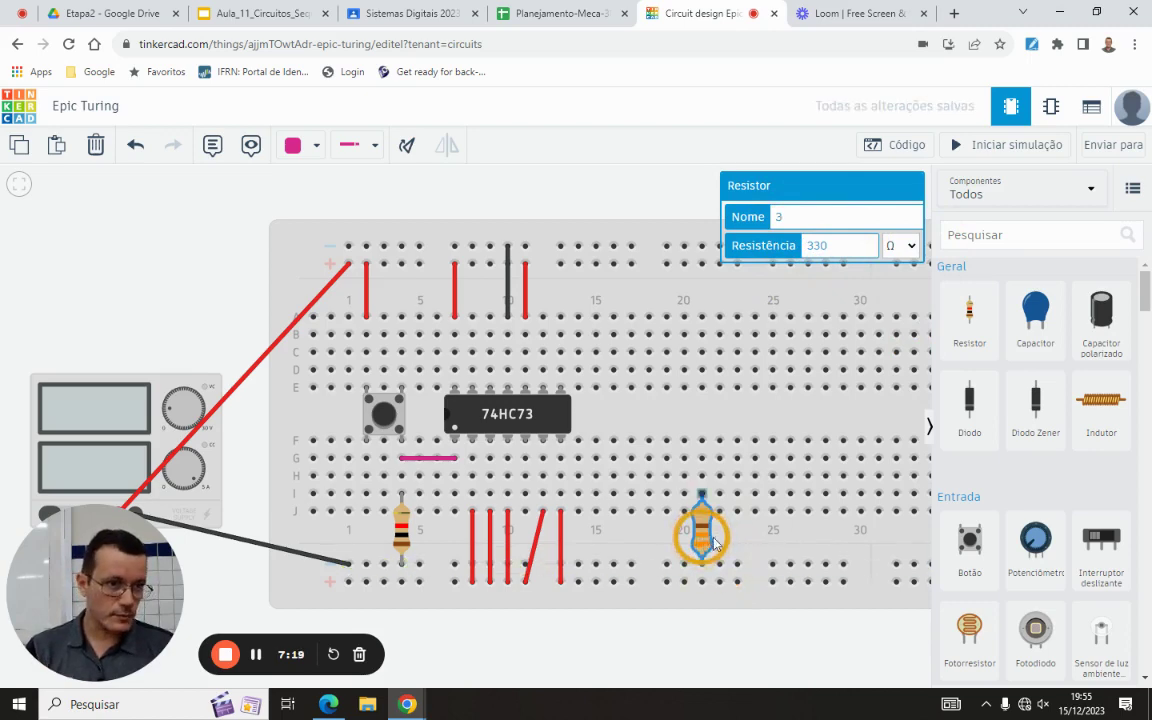
pyautogui.hotkey('ctrl', 'd')
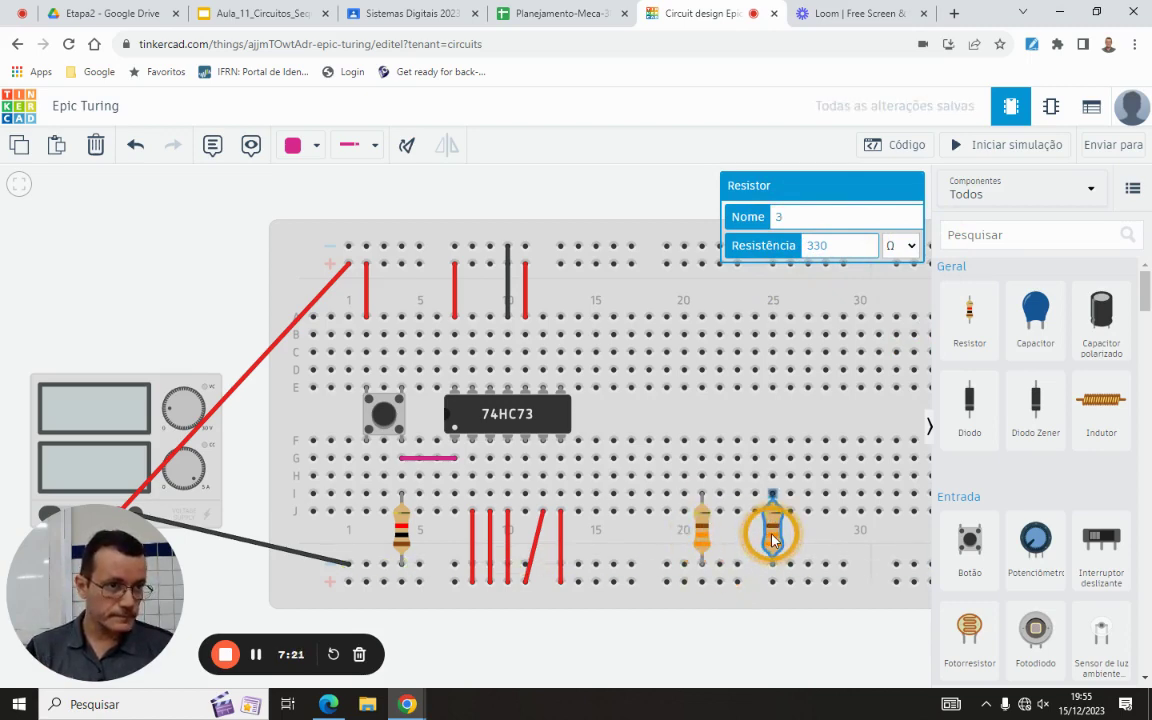
pyautogui.click(663, 198)
# Add two red LEDs above the 330 Ω resistors, with anodes at columns 20 and 24 and cathodes at columns 21 and 25
pyautogui.scroll(-3, 985, 440)
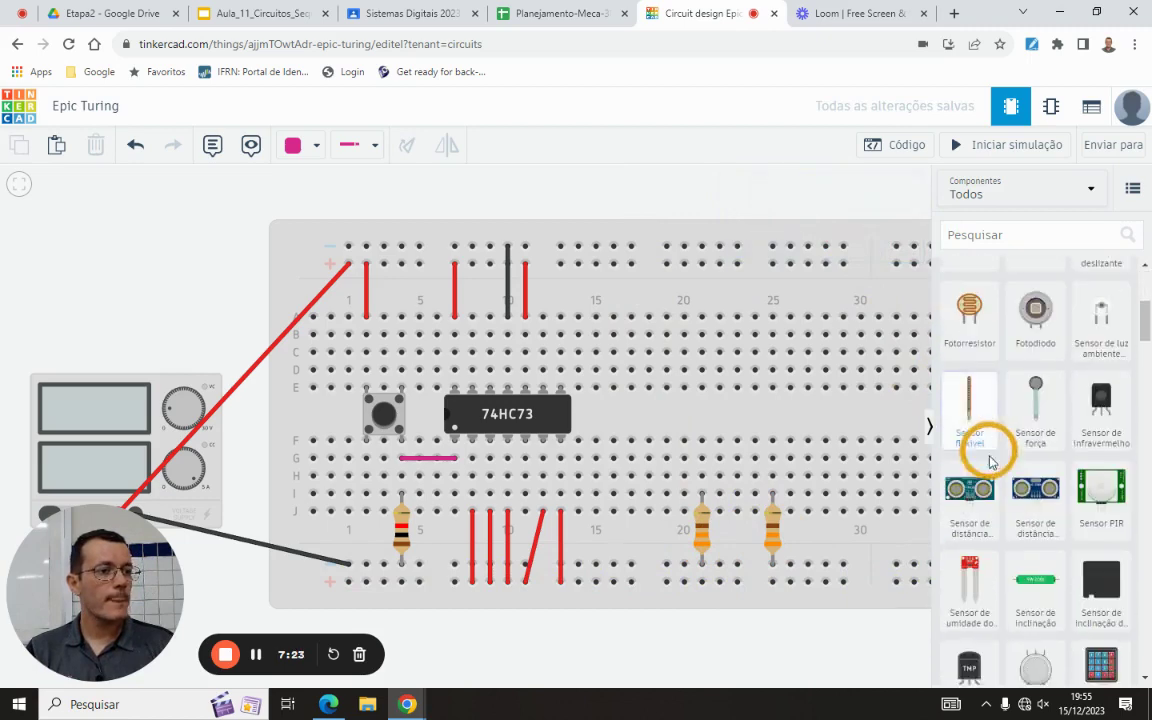
pyautogui.scroll(-4, 988, 459)
pyautogui.moveTo(978, 488); pyautogui.dragTo(691, 441)
pyautogui.click(663, 594)
pyautogui.hotkey('ctrl', 'c')
pyautogui.hotkey('ctrl', 'v')
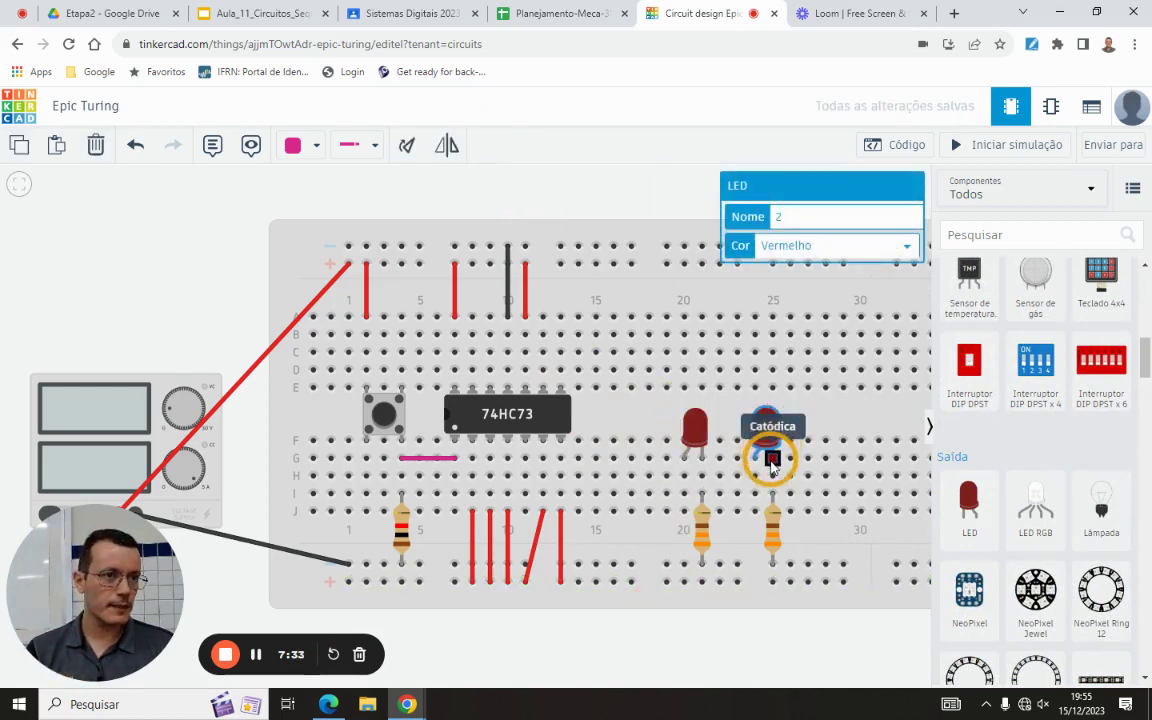
pyautogui.moveTo(772, 465); pyautogui.dragTo(767, 445)
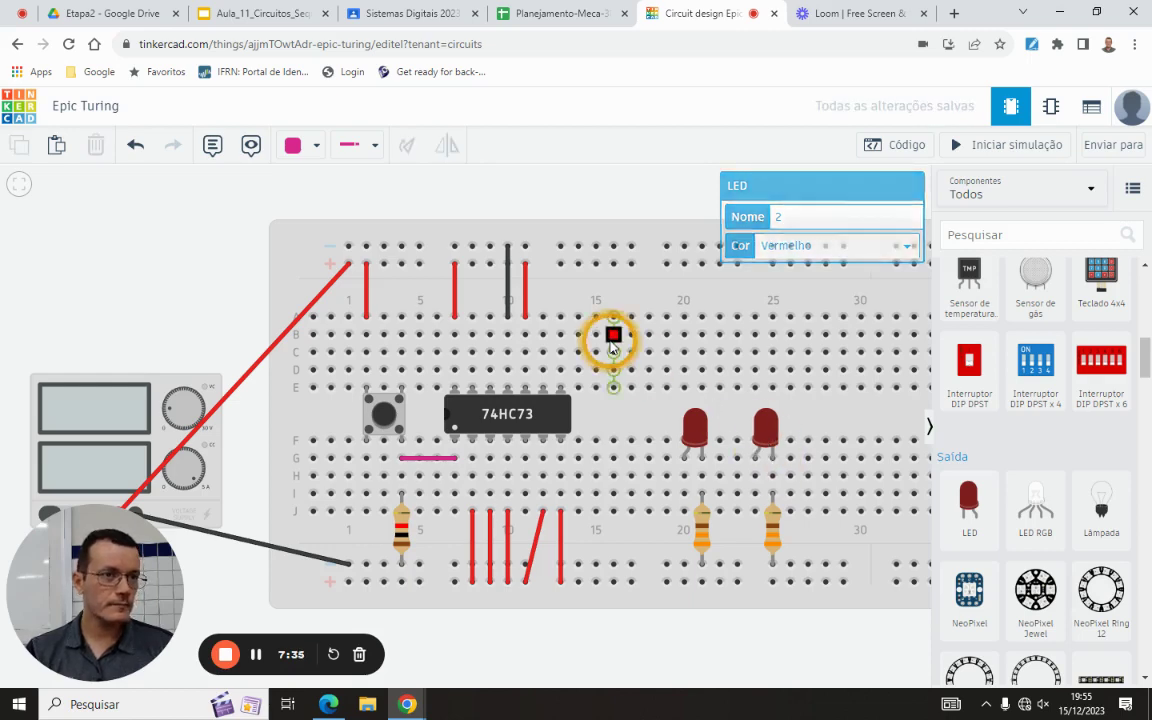
pyautogui.press('Escape')
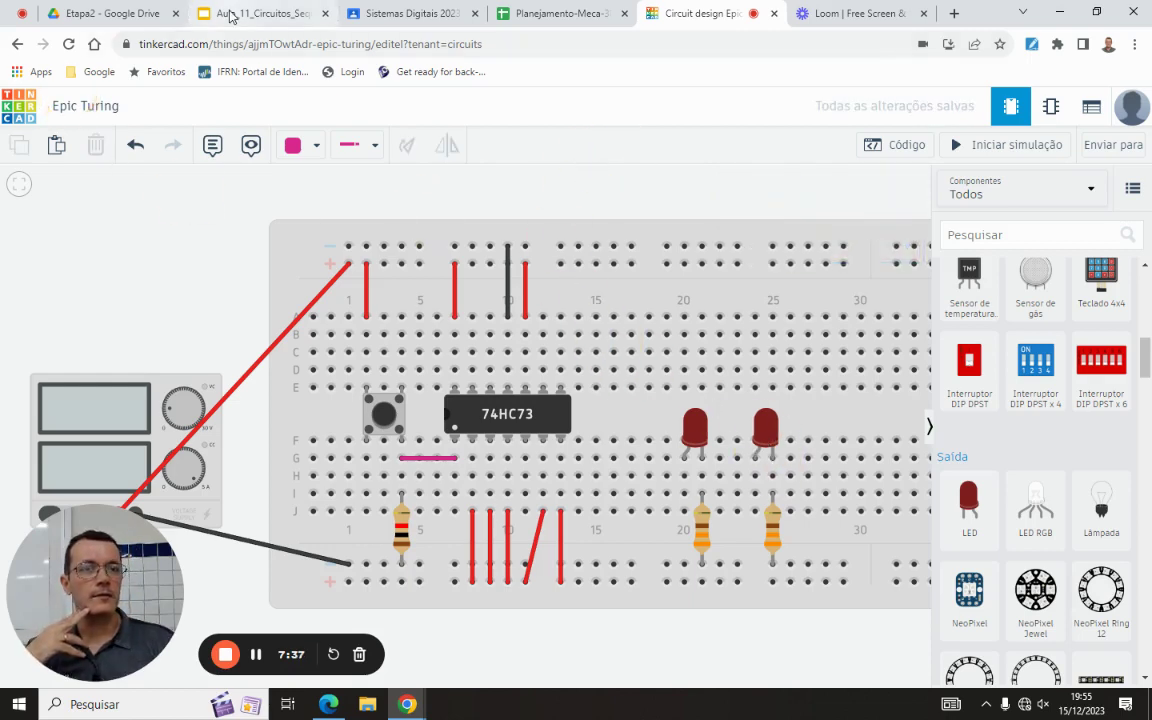
# Check the 7473 pinout slide and route a pink wire from output Q1 at column 9 to the LED anode at column 24
pyautogui.click(229, 15)
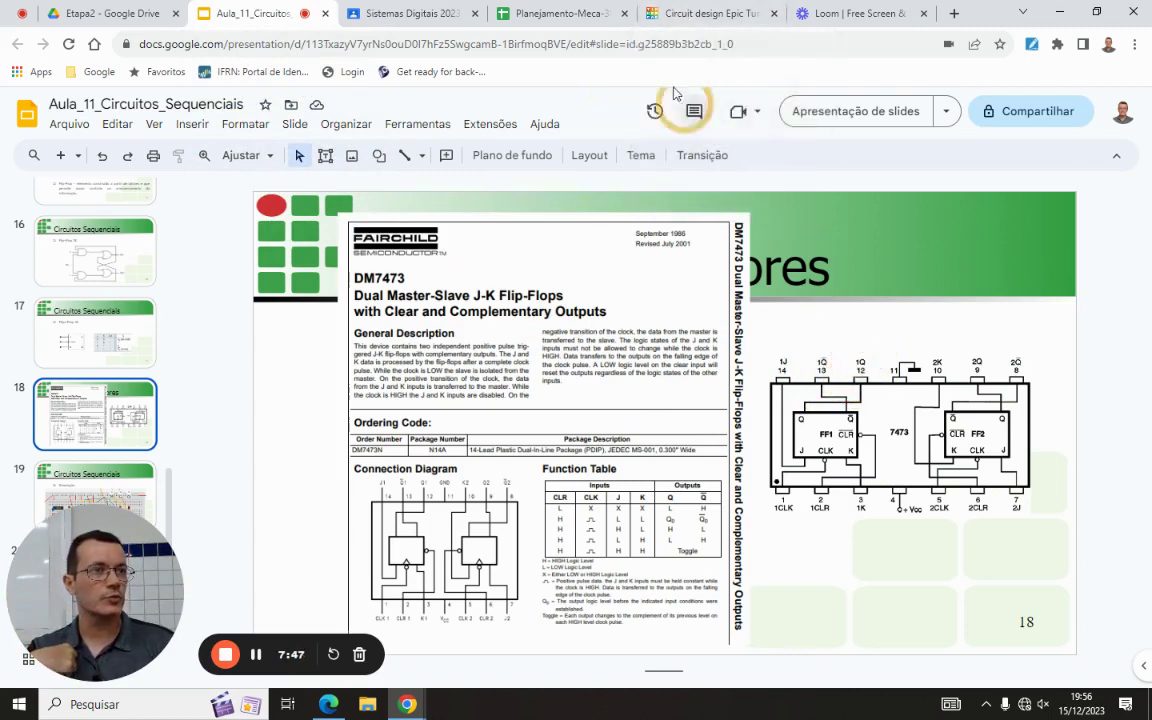
pyautogui.click(680, 14)
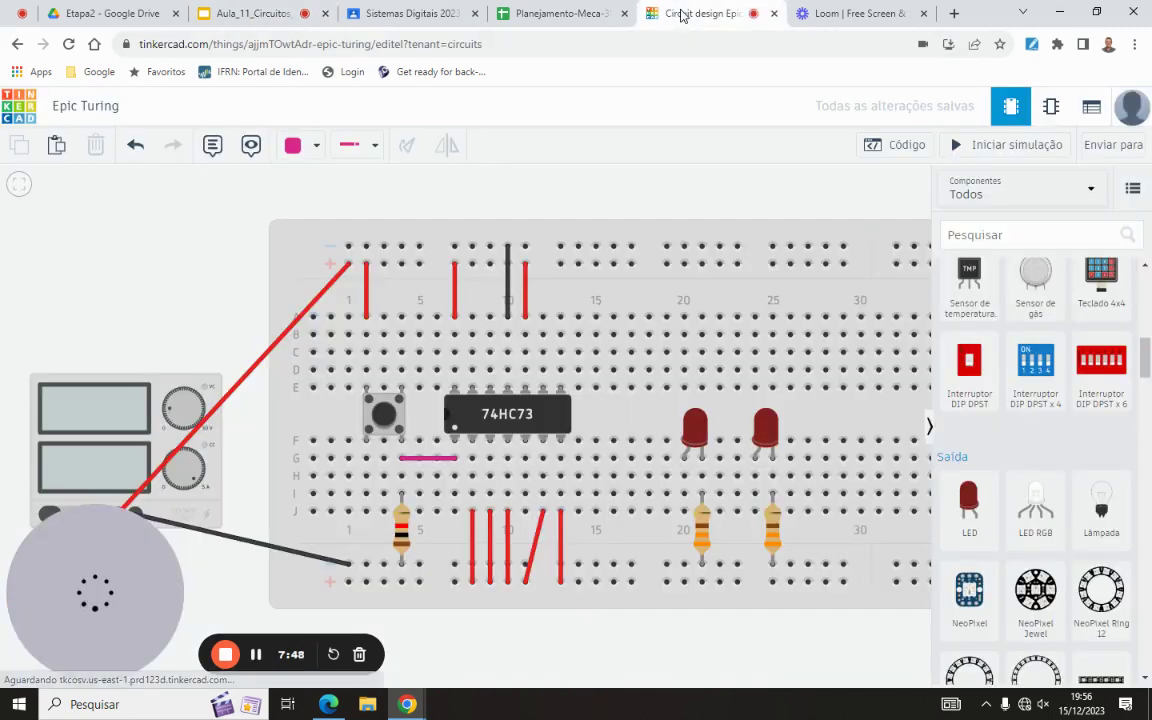
pyautogui.click(490, 371)
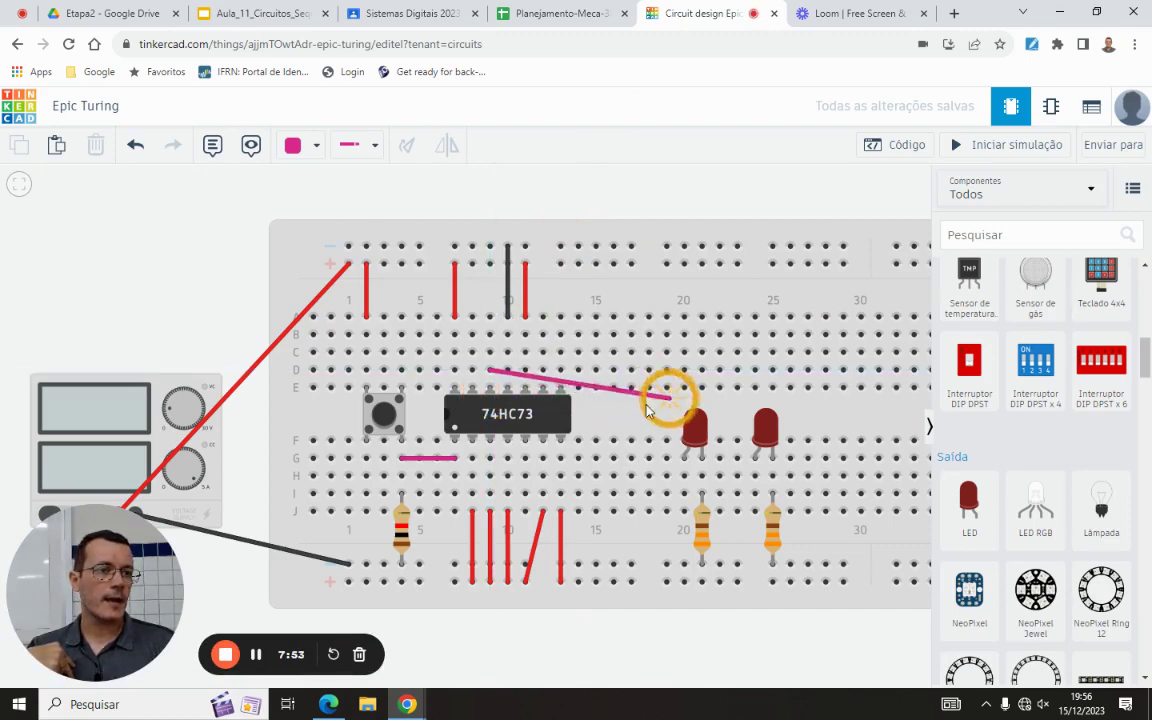
pyautogui.click(728, 405)
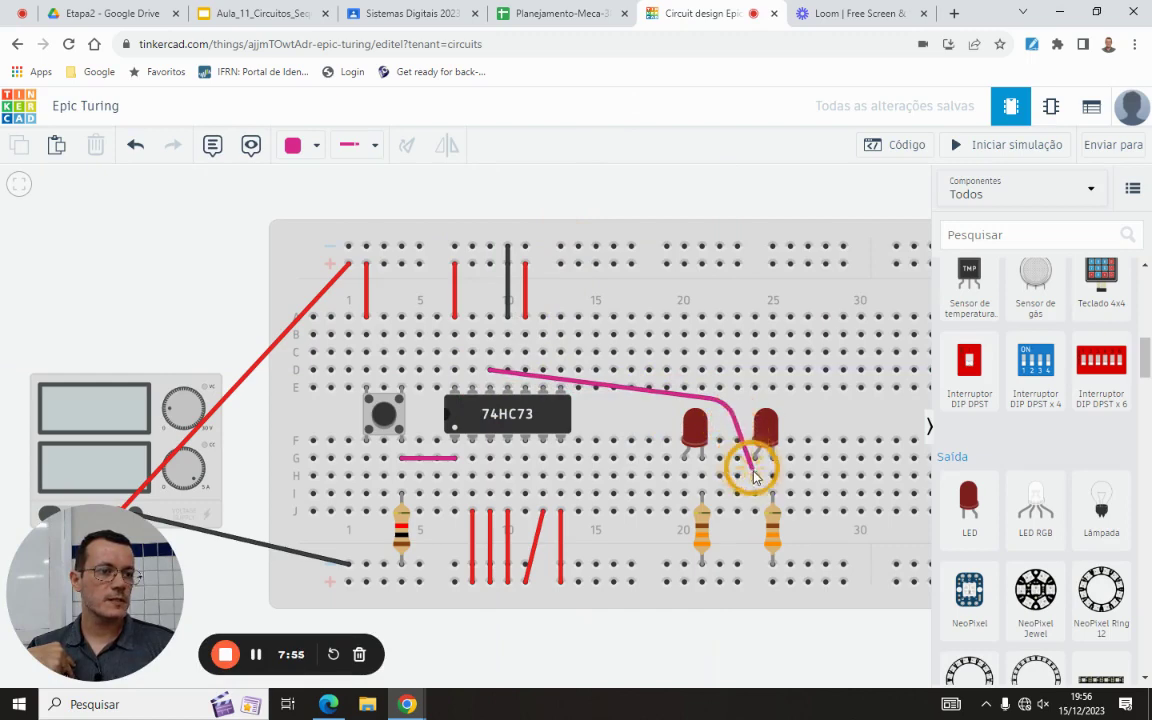
pyautogui.click(755, 477)
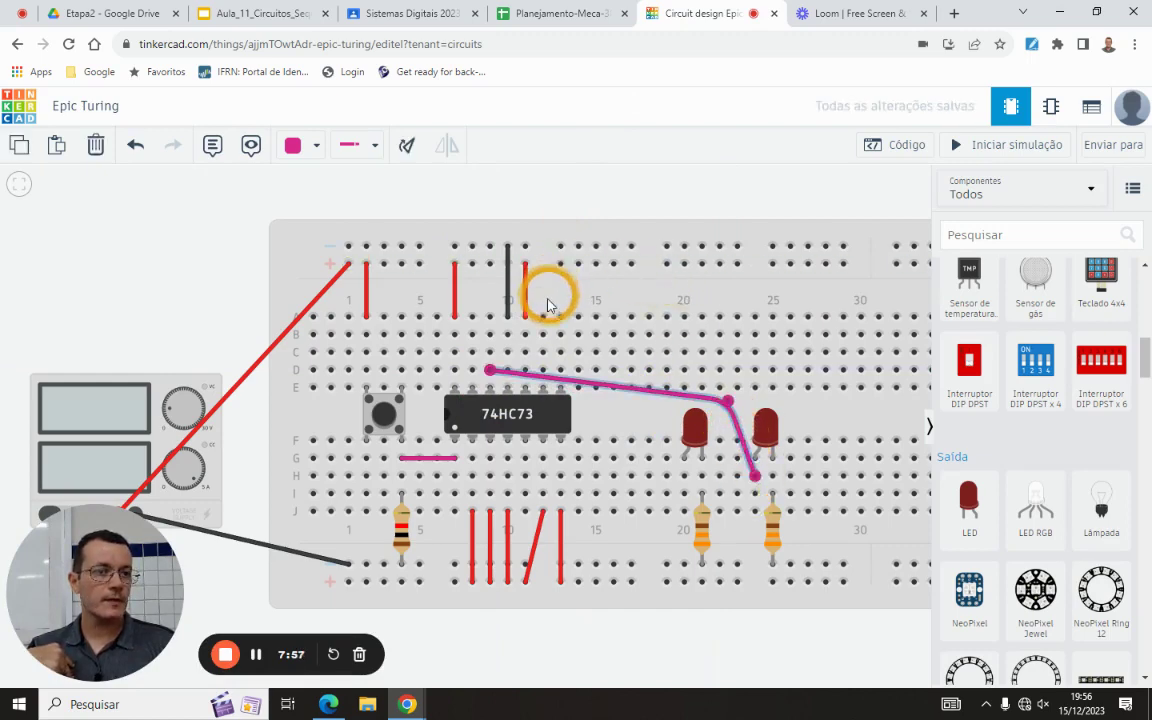
# Using the 7473 pinout slide, reroute the Q1 wire around the chip's end to the second clock pin at column 11
pyautogui.click(257, 16)
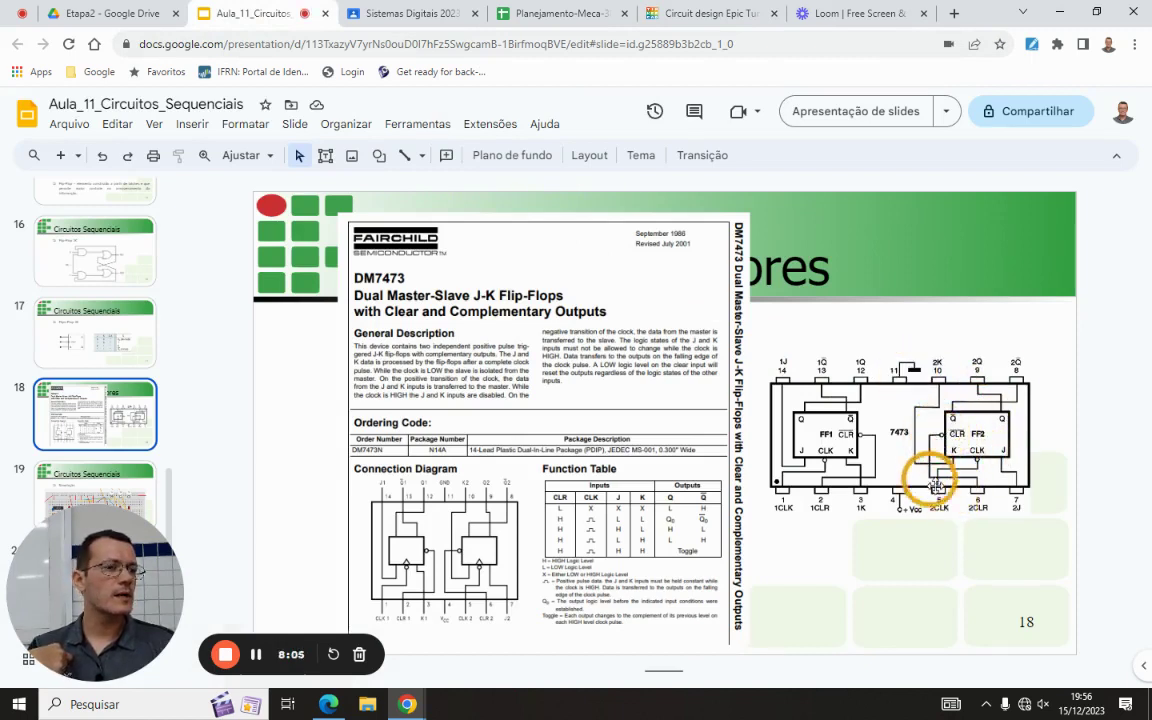
pyautogui.click(695, 14)
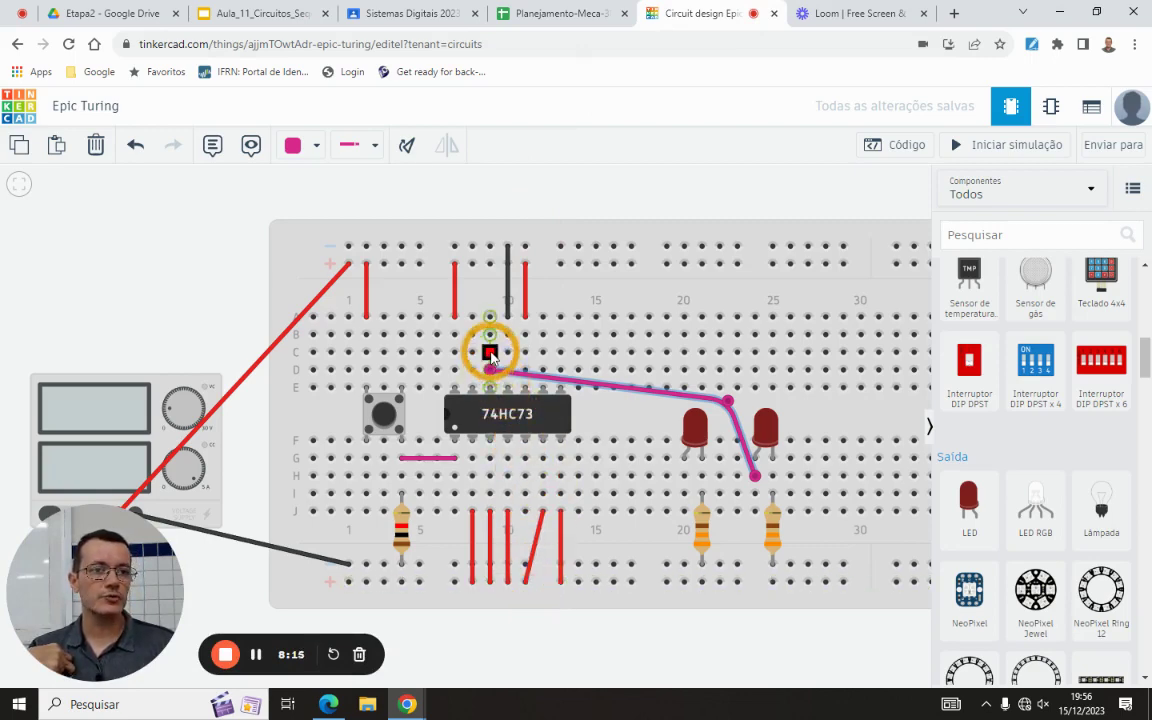
pyautogui.moveTo(490, 354); pyautogui.dragTo(741, 435)
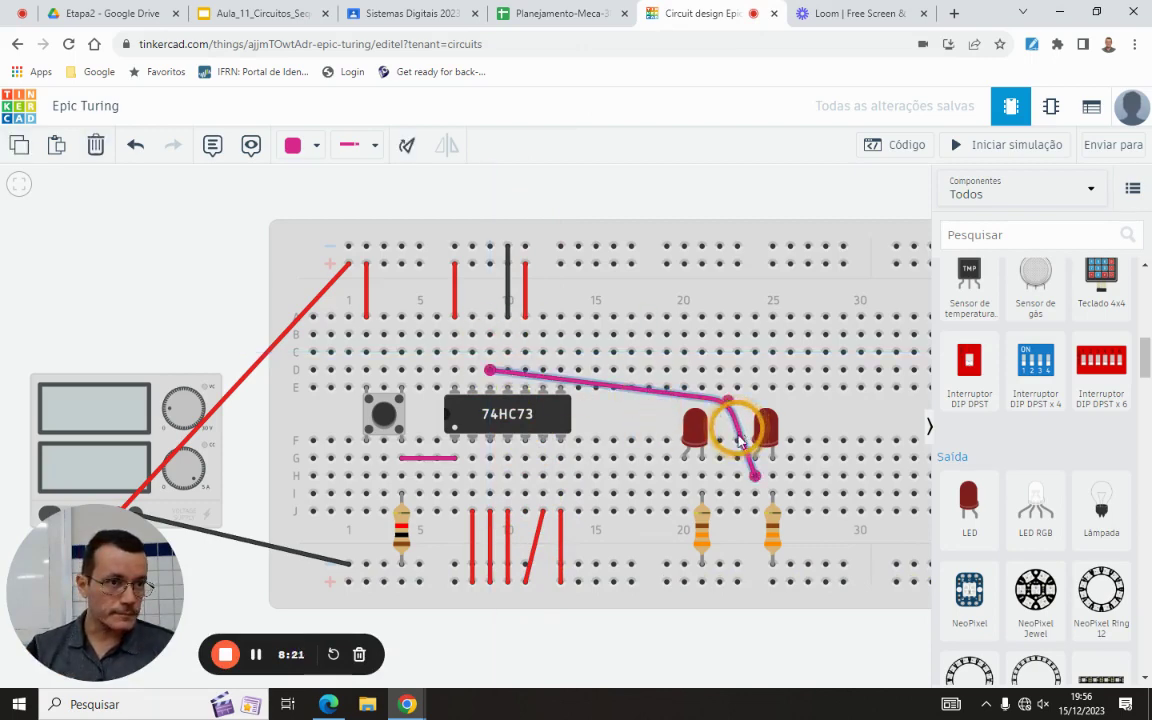
pyautogui.moveTo(756, 480); pyautogui.dragTo(525, 476)
pyautogui.moveTo(731, 402); pyautogui.dragTo(611, 409)
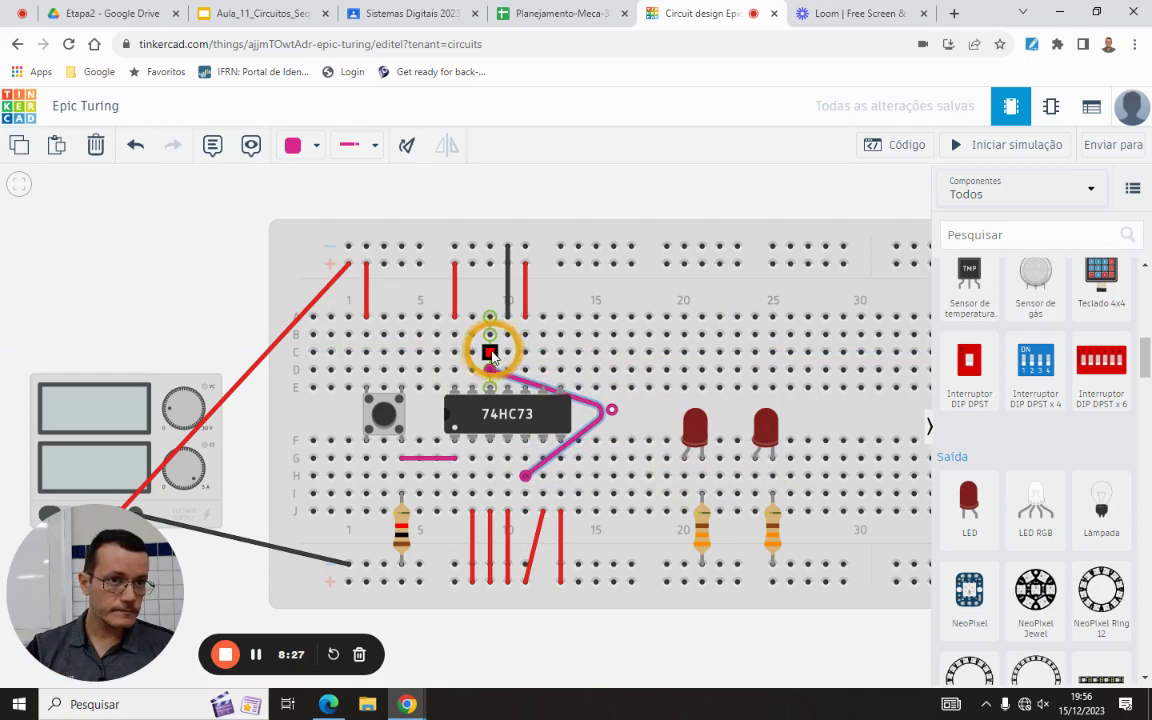
# Wire Q1 at column 9 to the LED anode at column 24 in pink and check the second flip-flop's outputs on the pinout slide
pyautogui.click(491, 354)
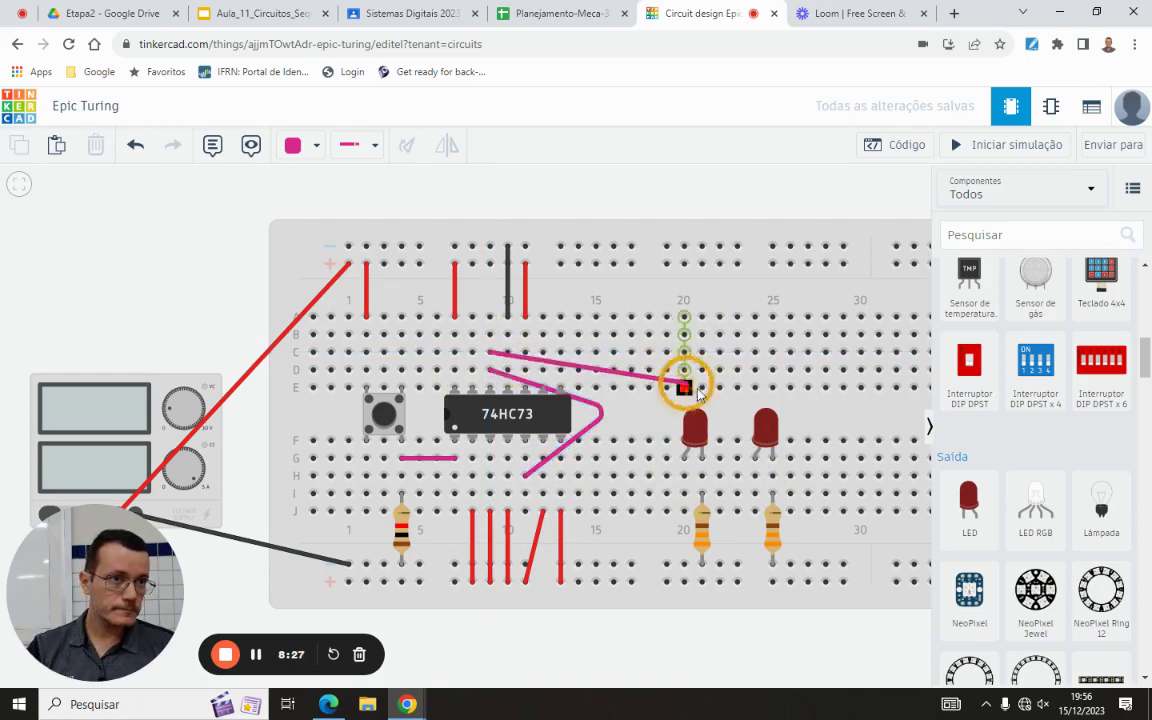
pyautogui.click(755, 477)
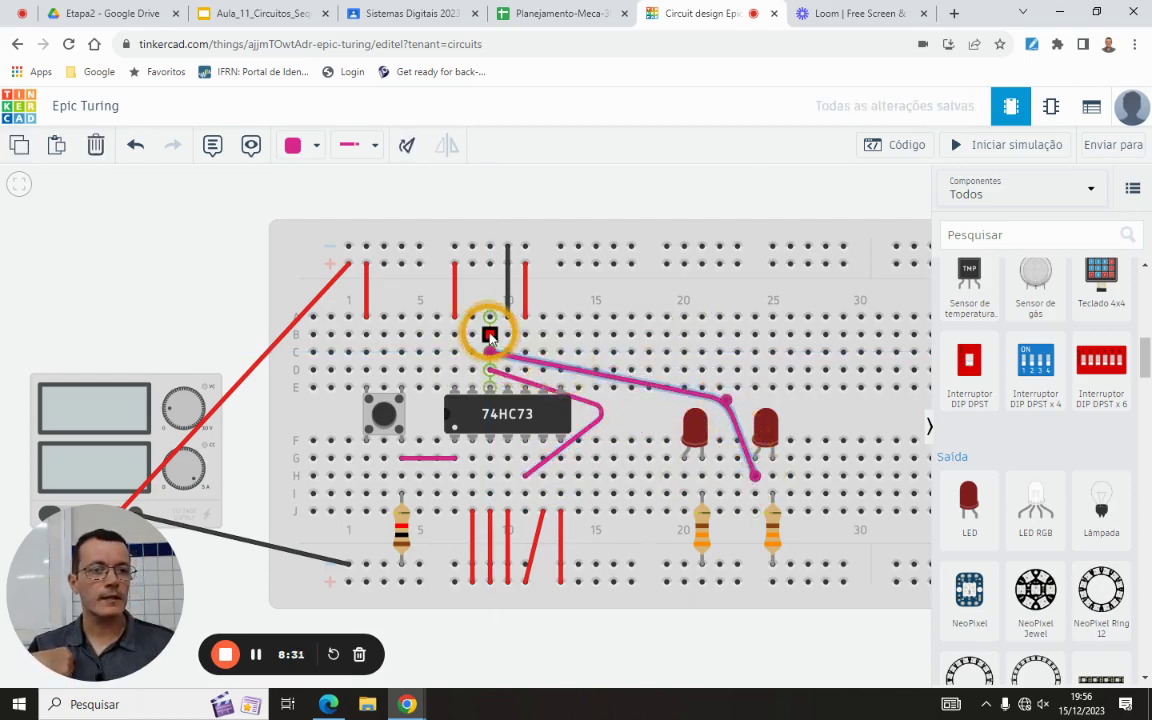
pyautogui.click(258, 12)
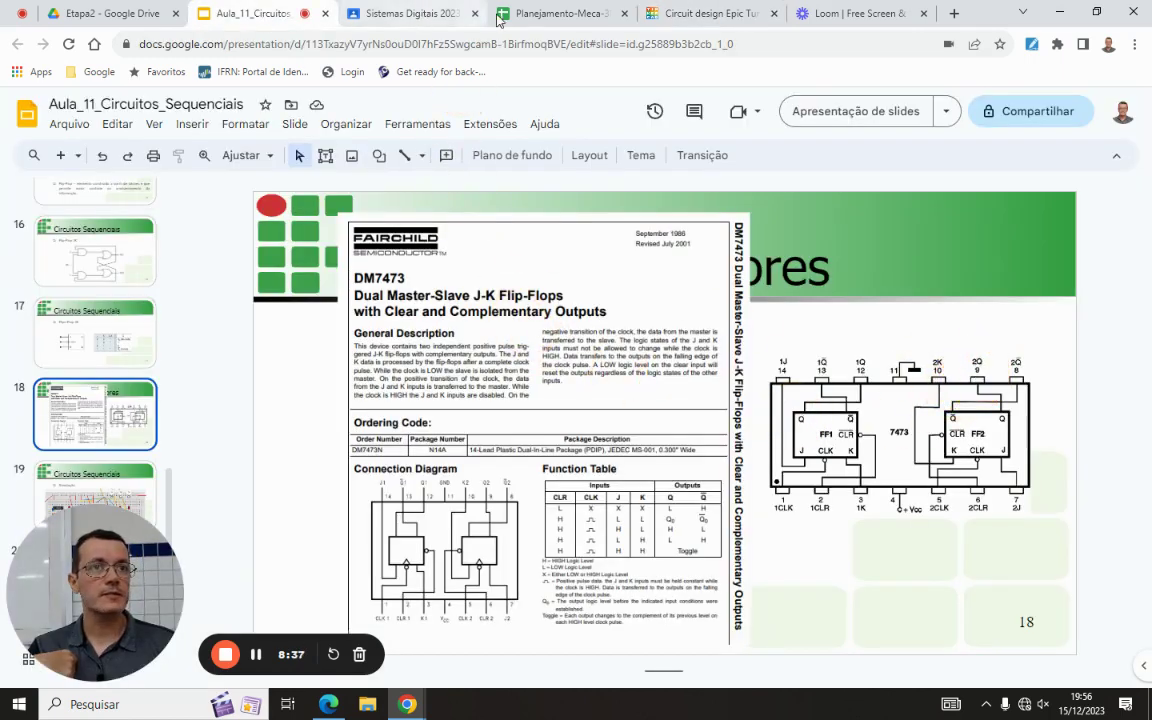
pyautogui.click(668, 13)
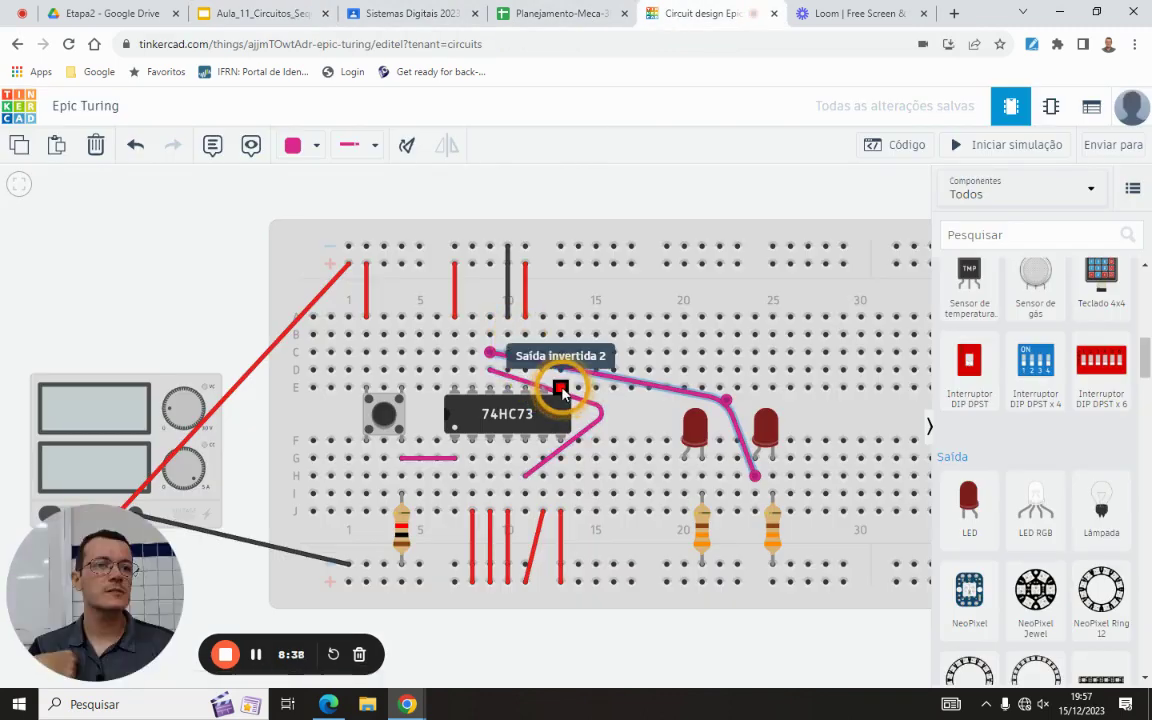